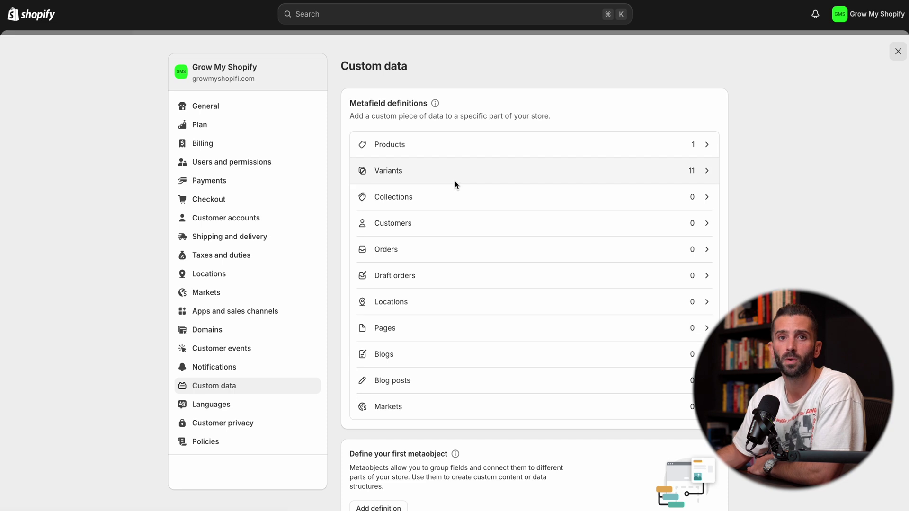
Step: Start a new product metafield definition and name it "Product Definition"
{"action": "left_click", "coordinate": [474, 149]}
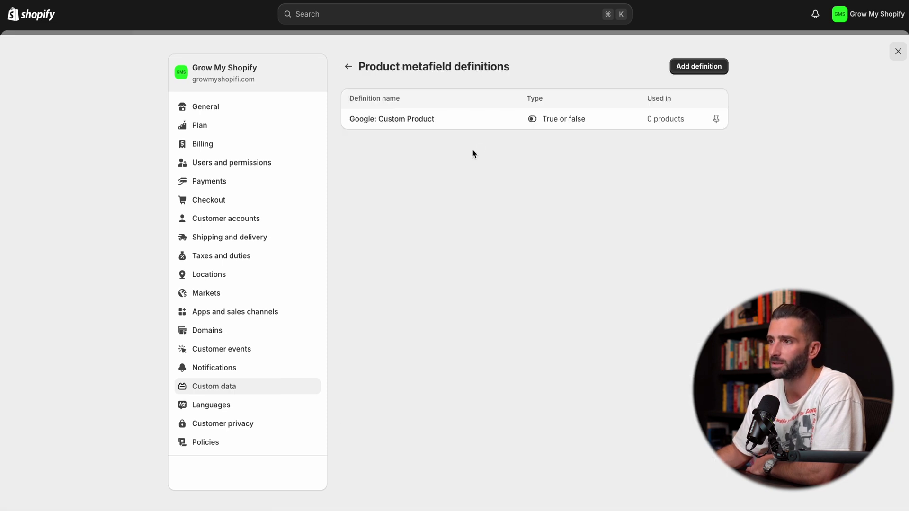
{"action": "left_click", "coordinate": [698, 66]}
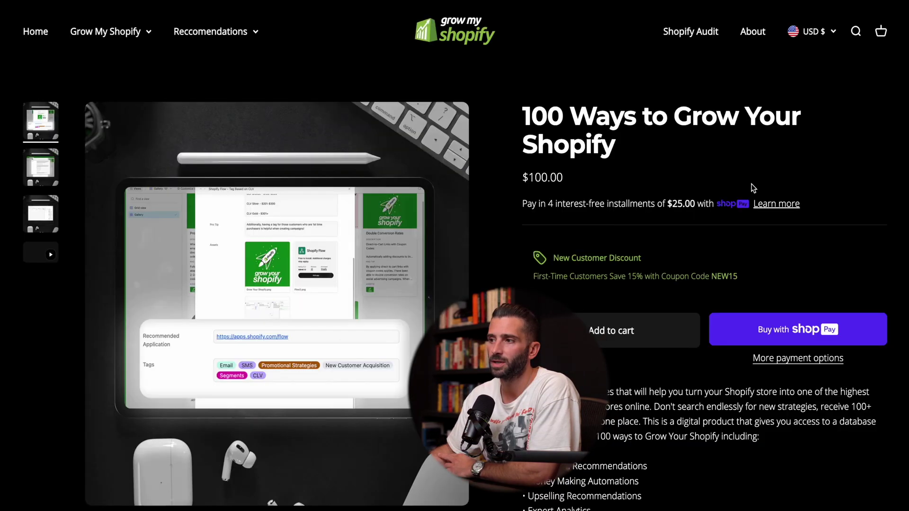
{"action": "scroll", "coordinate": [751, 188], "scroll_direction": "down", "scroll_amount": 3}
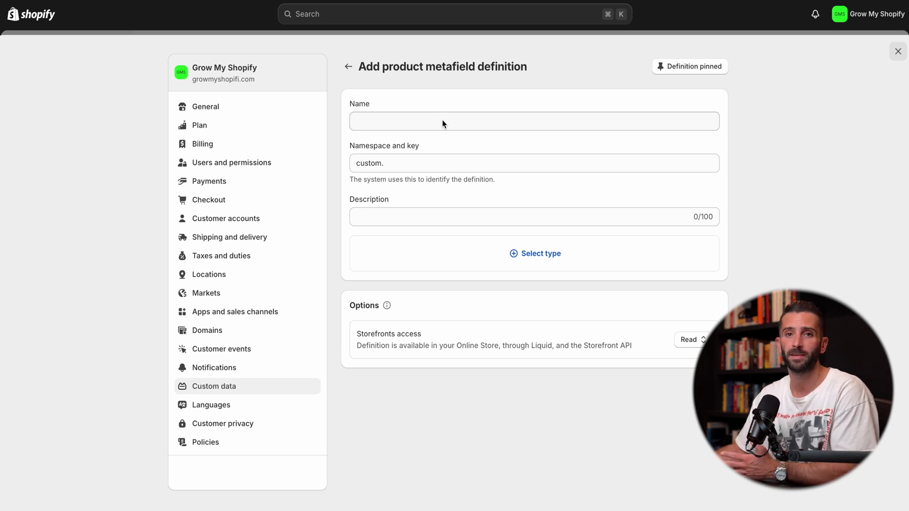
{"action": "left_click", "coordinate": [442, 121]}
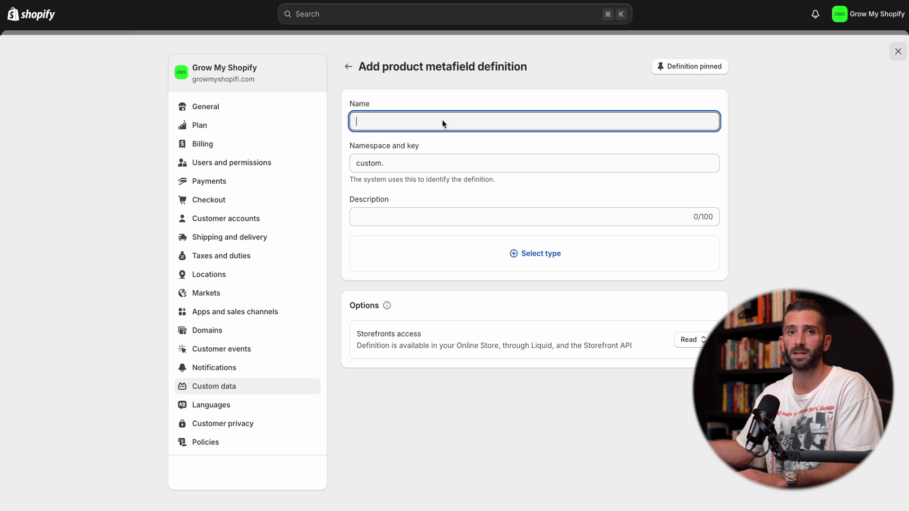
{"action": "type", "text": "Pr"}
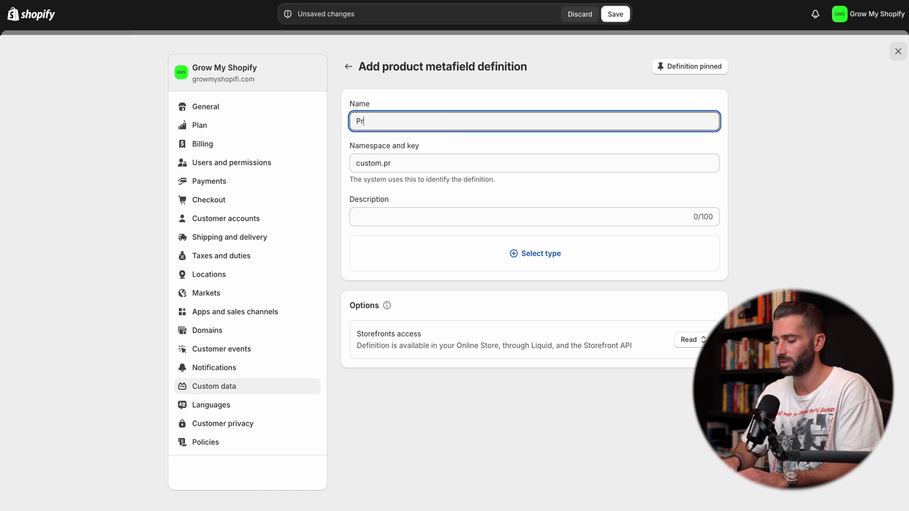
{"action": "type", "text": "oduct Definition"}
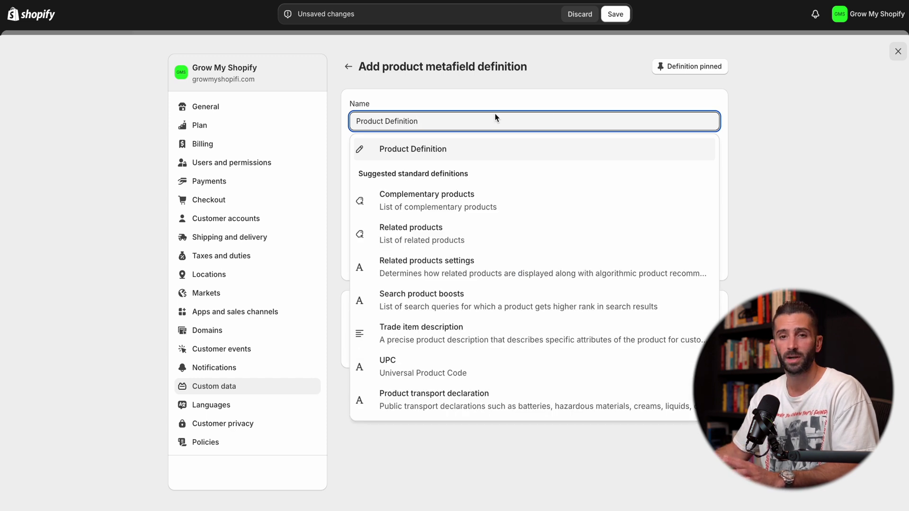
{"action": "left_click", "coordinate": [805, 140]}
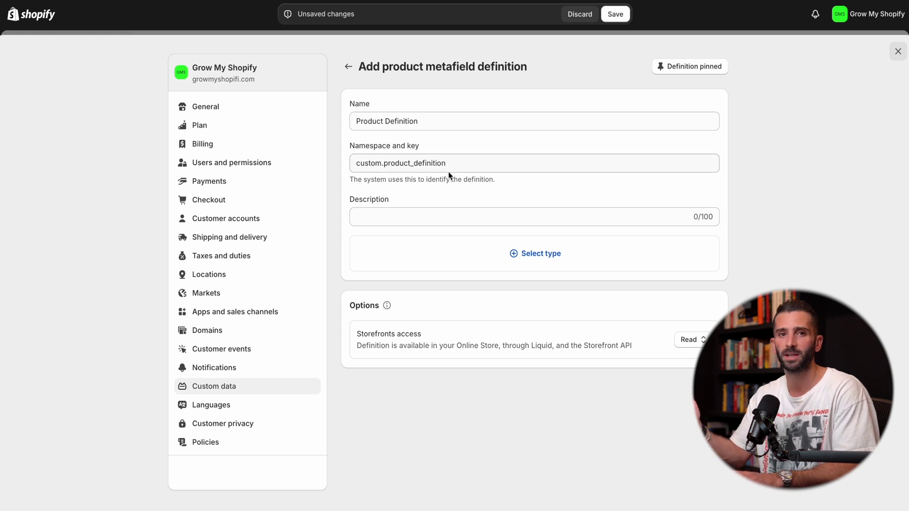
Step: Enter the definition's description as "Product Definition to Describe that This is a Digital Product"
{"action": "scroll", "coordinate": [448, 175], "scroll_direction": "down", "scroll_amount": 1}
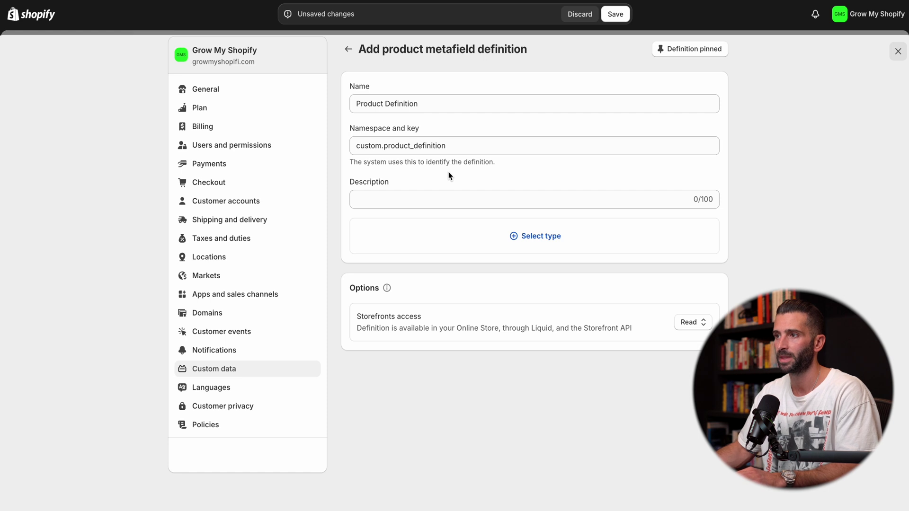
{"action": "left_click", "coordinate": [421, 200]}
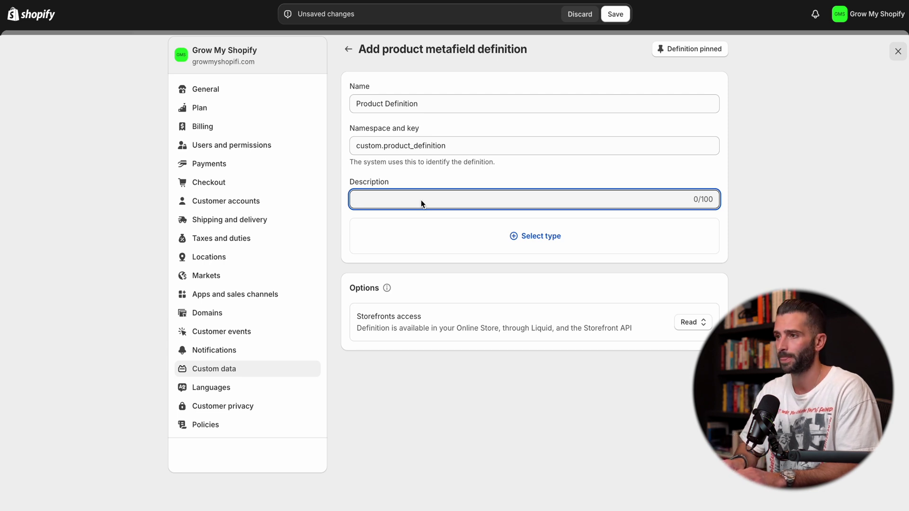
{"action": "type", "text": "Pr"}
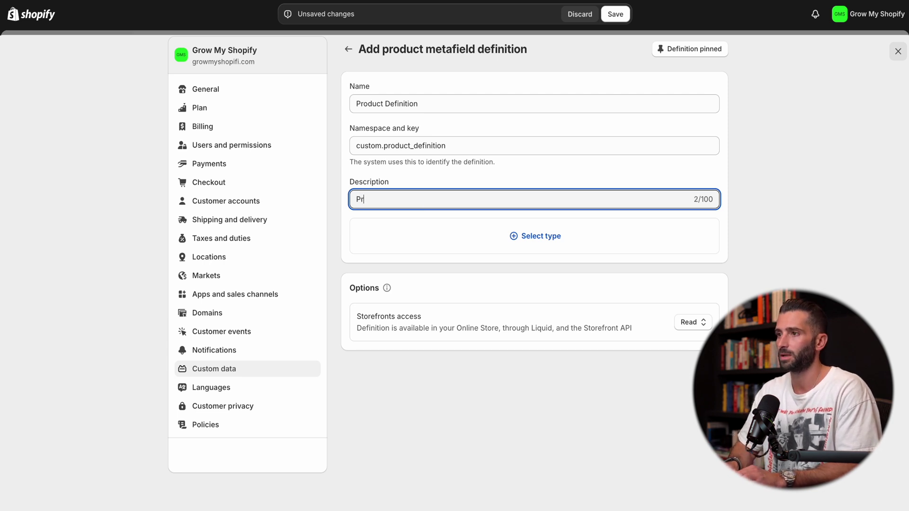
{"action": "type", "text": "oduct Definiti"}
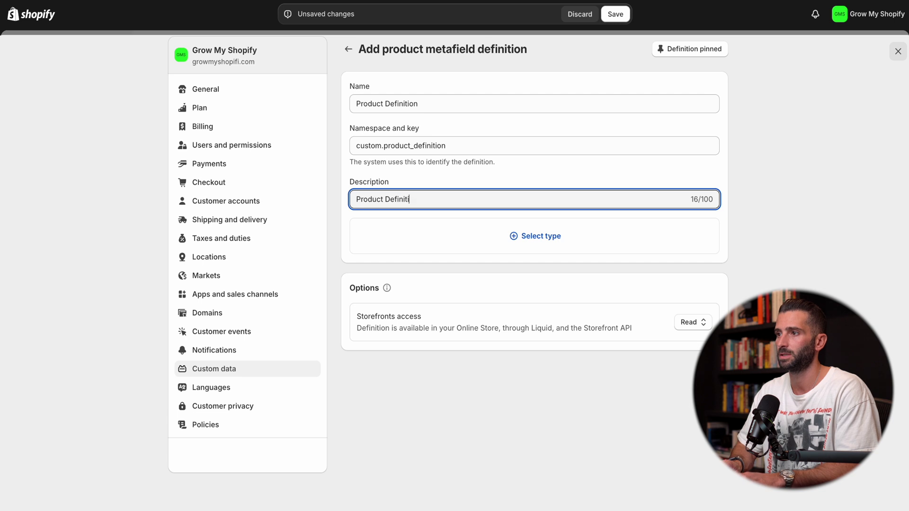
{"action": "type", "text": "on to Describe th"}
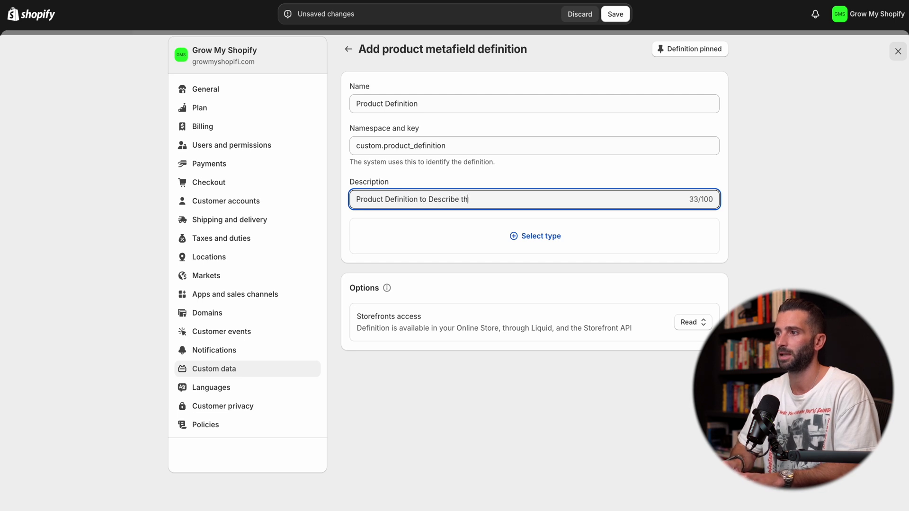
{"action": "type", "text": "at This is "}
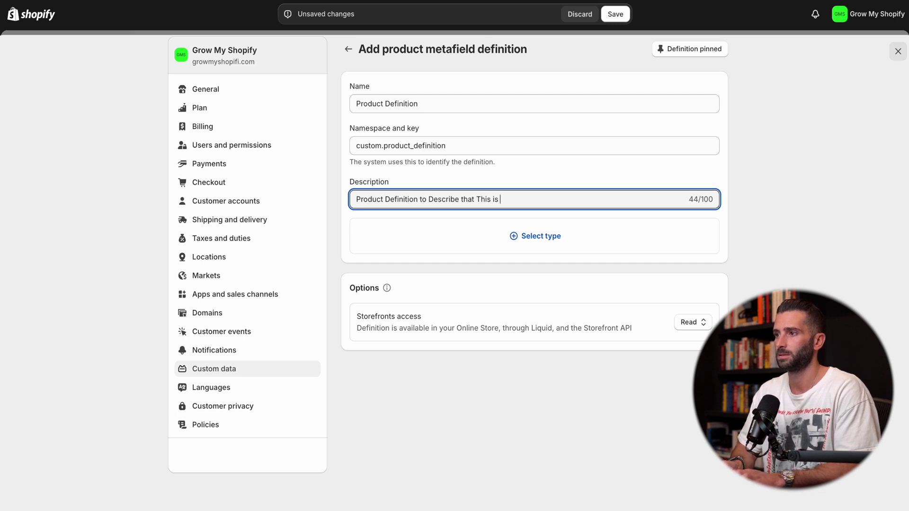
{"action": "type", "text": "a Digital Product"}
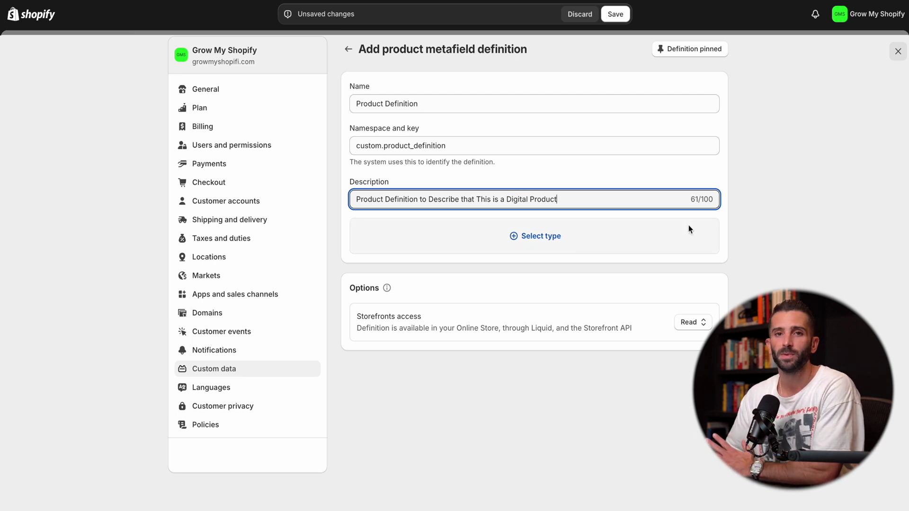
Step: Look through the content types available for the metafield, from the most used ones to the reference and other categories
{"action": "left_click", "coordinate": [639, 232]}
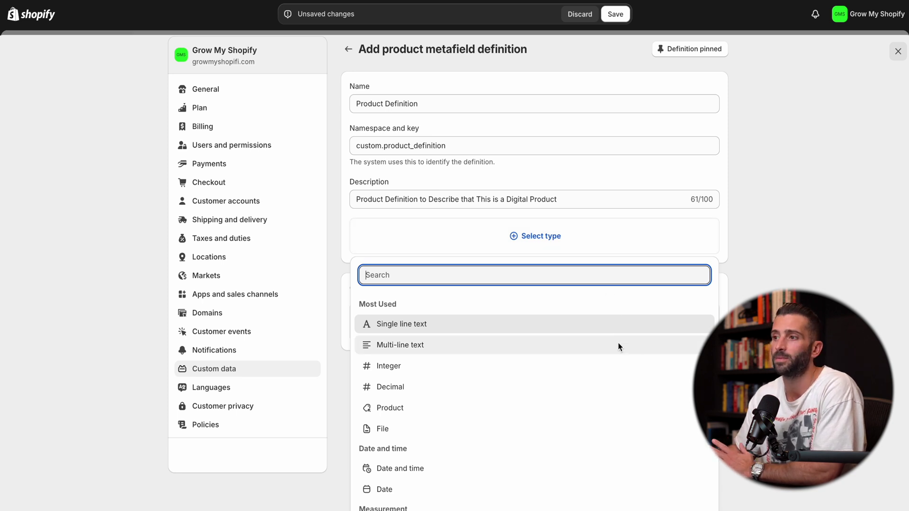
{"action": "scroll", "coordinate": [640, 327], "scroll_direction": "down", "scroll_amount": 1}
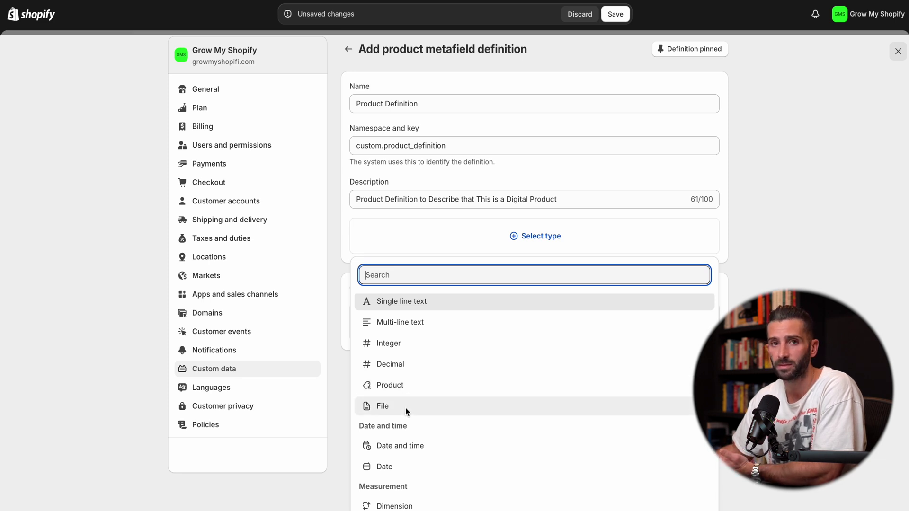
{"action": "scroll", "coordinate": [405, 407], "scroll_direction": "down", "scroll_amount": 3}
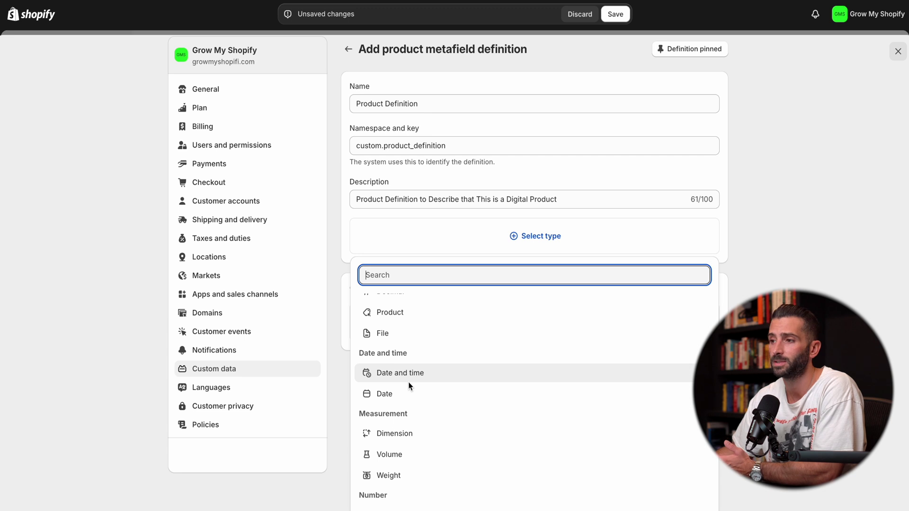
{"action": "scroll", "coordinate": [403, 399], "scroll_direction": "down", "scroll_amount": 2}
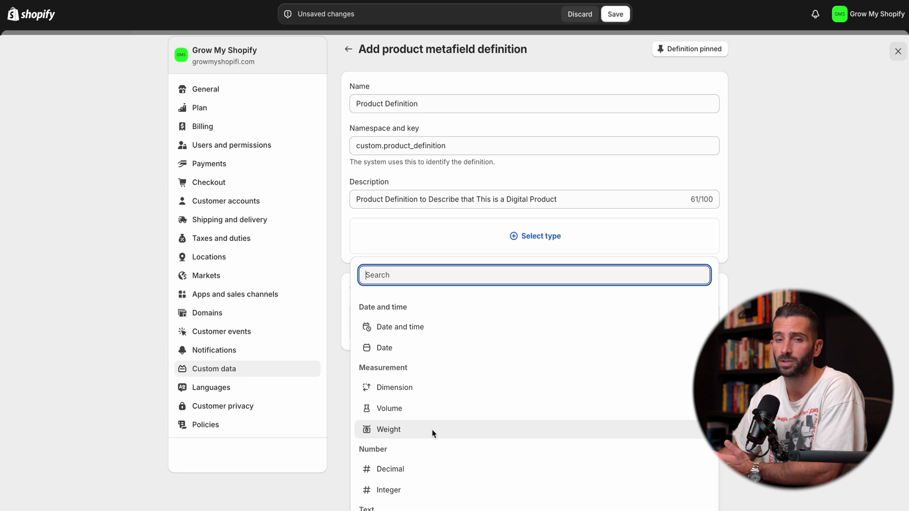
{"action": "scroll", "coordinate": [432, 430], "scroll_direction": "down", "scroll_amount": 2}
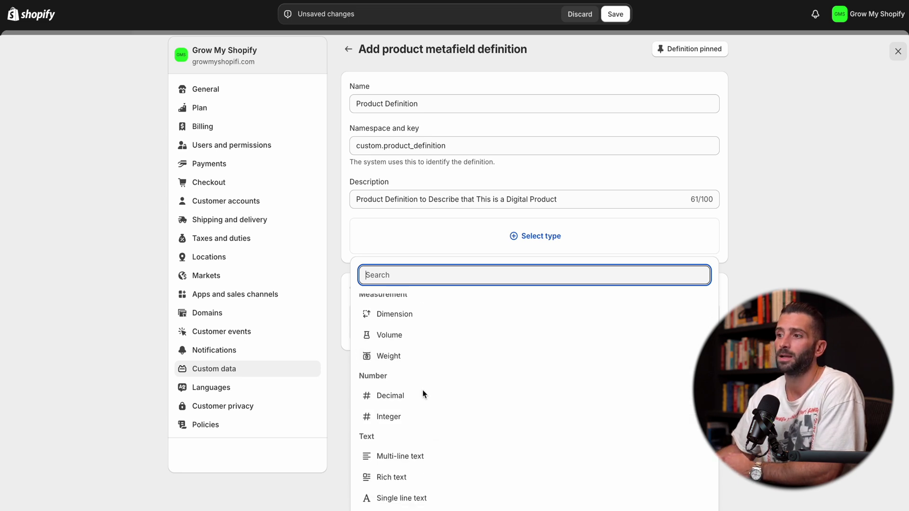
{"action": "scroll", "coordinate": [422, 390], "scroll_direction": "down", "scroll_amount": 1}
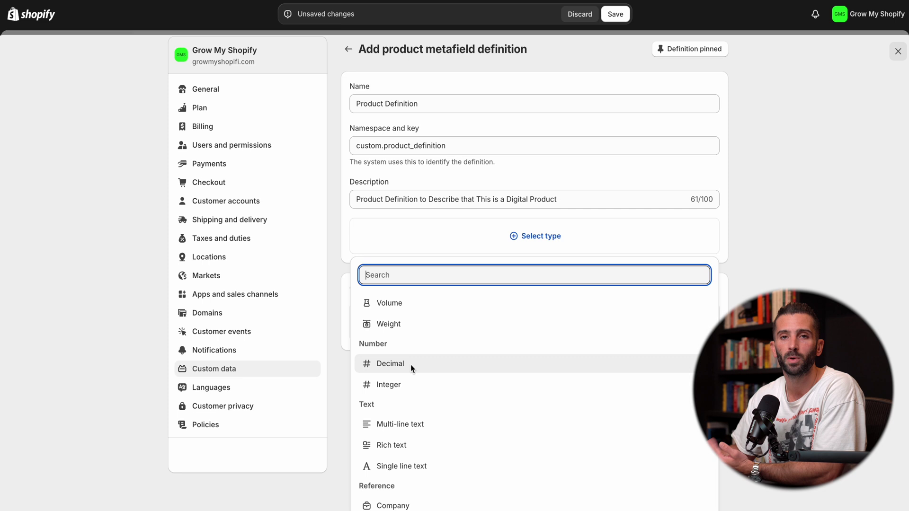
{"action": "scroll", "coordinate": [404, 379], "scroll_direction": "down", "scroll_amount": 1}
{"action": "scroll", "coordinate": [403, 377], "scroll_direction": "down", "scroll_amount": 2}
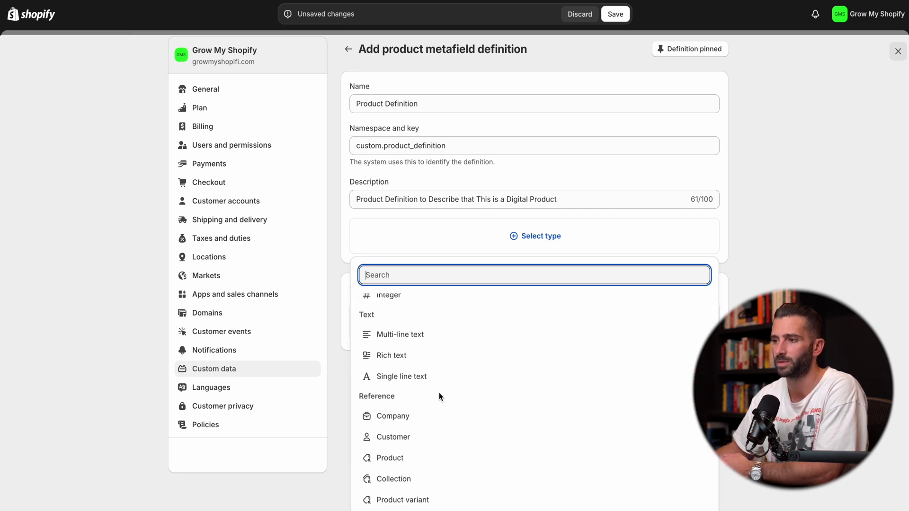
{"action": "scroll", "coordinate": [440, 418], "scroll_direction": "down", "scroll_amount": 5}
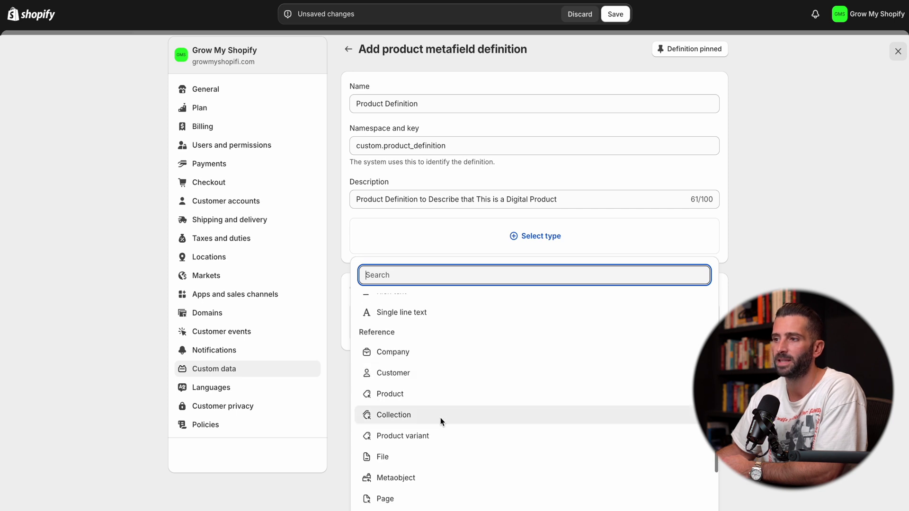
{"action": "scroll", "coordinate": [458, 327], "scroll_direction": "up", "scroll_amount": 1}
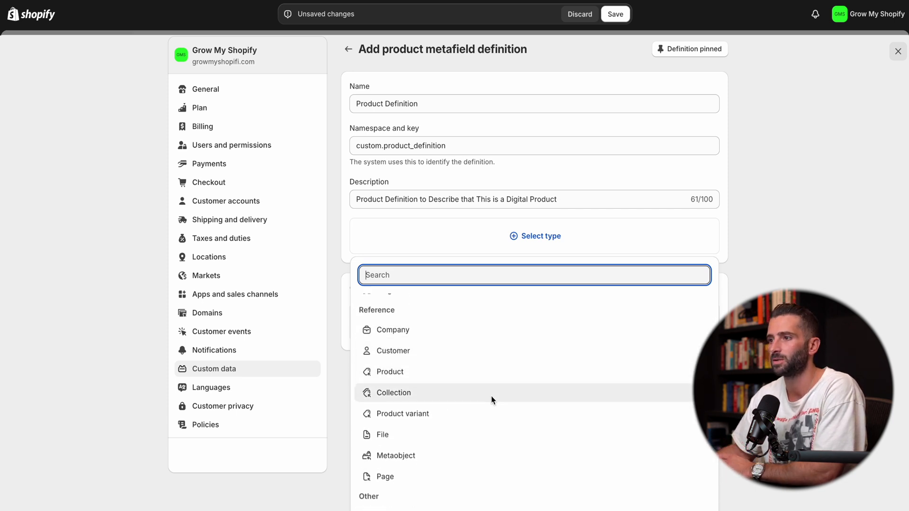
{"action": "scroll", "coordinate": [478, 396], "scroll_direction": "down", "scroll_amount": 1}
{"action": "scroll", "coordinate": [451, 390], "scroll_direction": "down", "scroll_amount": 5}
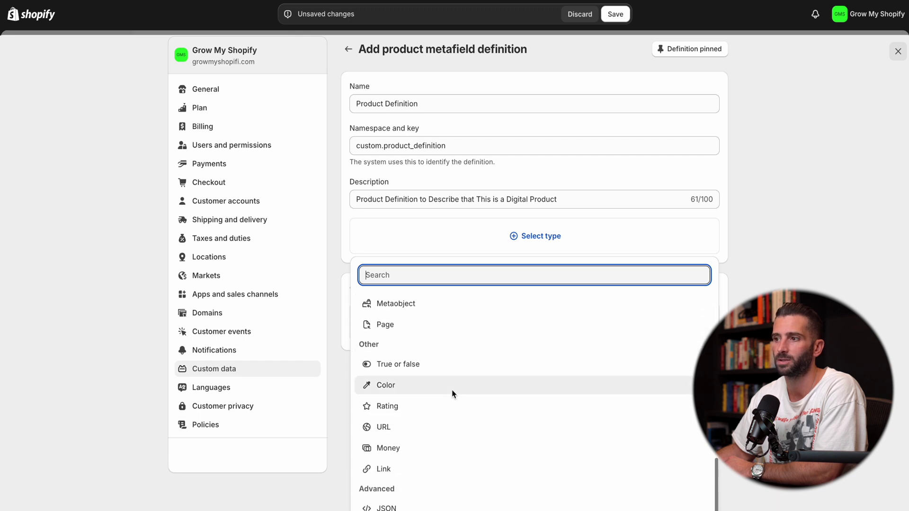
Step: Set the metafield's content type to Multi-line text
{"action": "scroll", "coordinate": [441, 391], "scroll_direction": "up", "scroll_amount": 10}
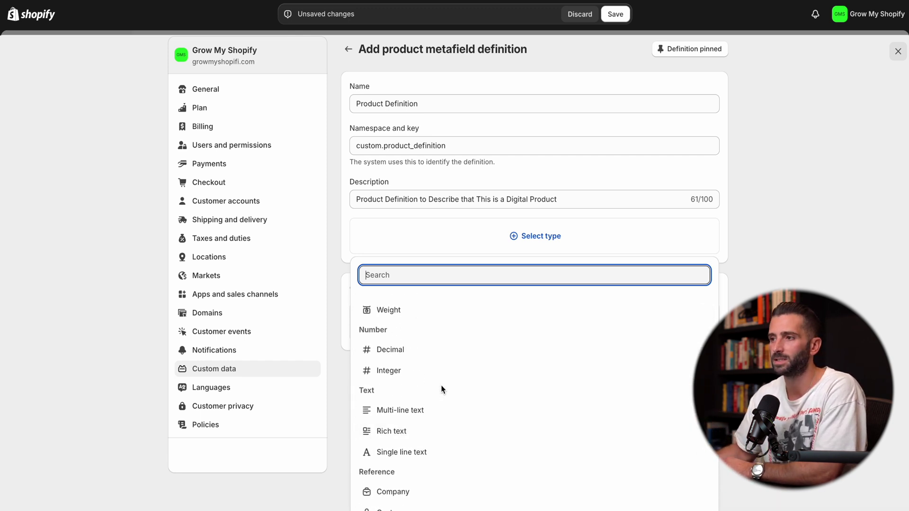
{"action": "scroll", "coordinate": [440, 383], "scroll_direction": "up", "scroll_amount": 6}
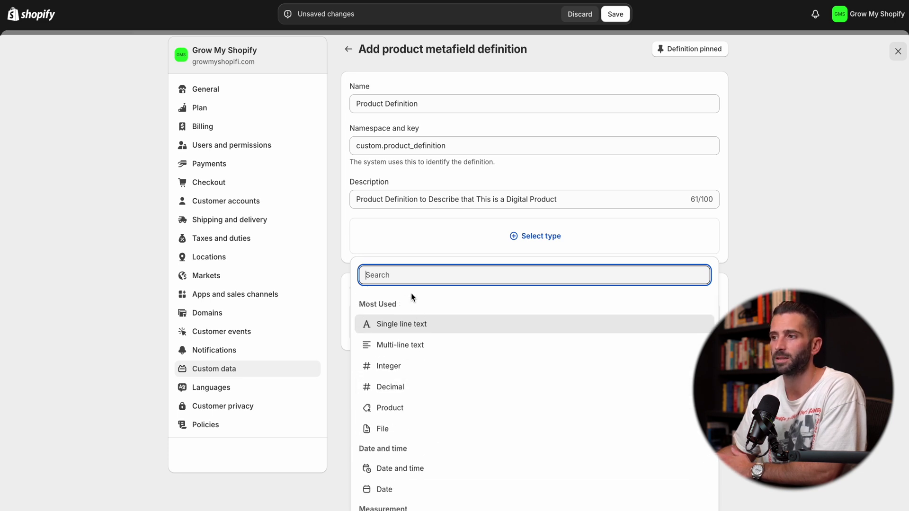
{"action": "left_click", "coordinate": [418, 345]}
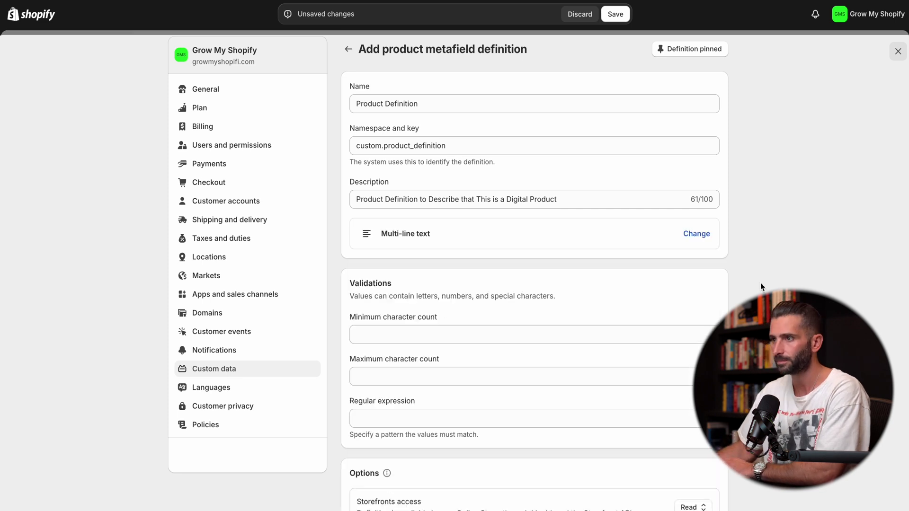
{"action": "scroll", "coordinate": [464, 299], "scroll_direction": "down", "scroll_amount": 1}
{"action": "scroll", "coordinate": [464, 299], "scroll_direction": "down", "scroll_amount": 2}
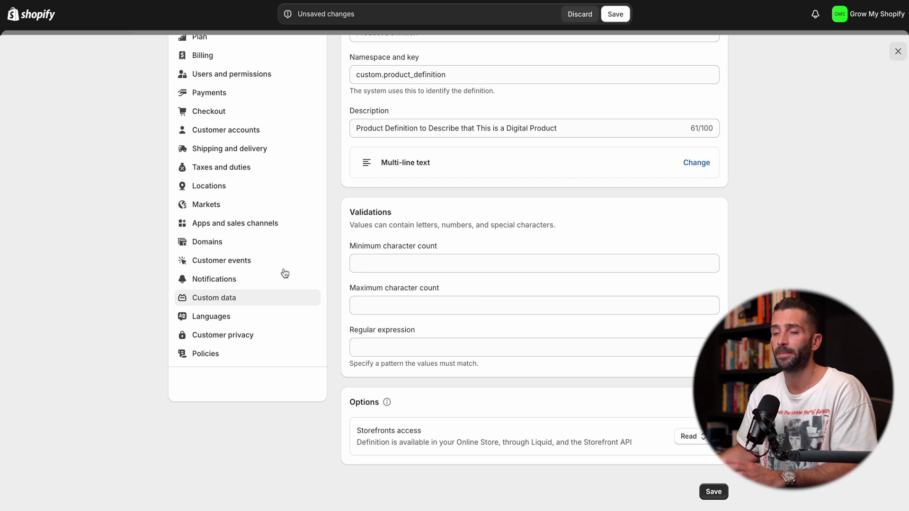
{"action": "left_click", "coordinate": [415, 264]}
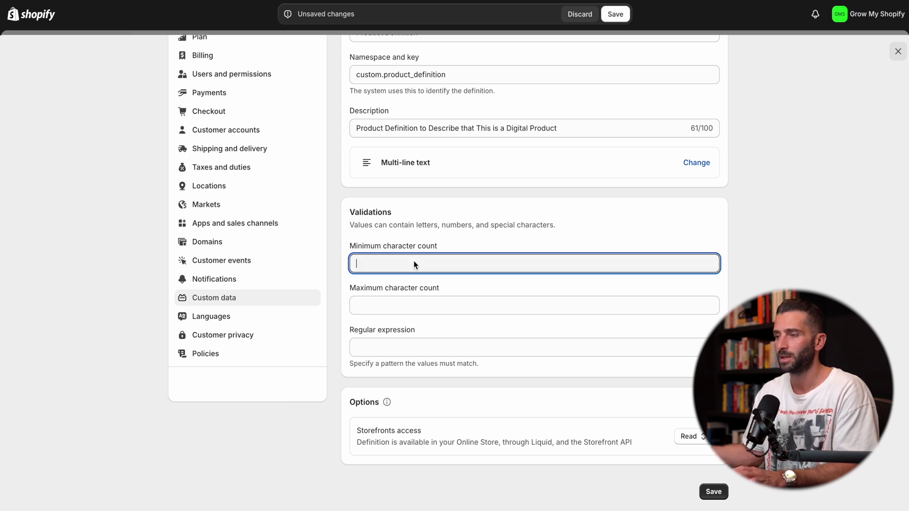
{"action": "type", "text": "0"}
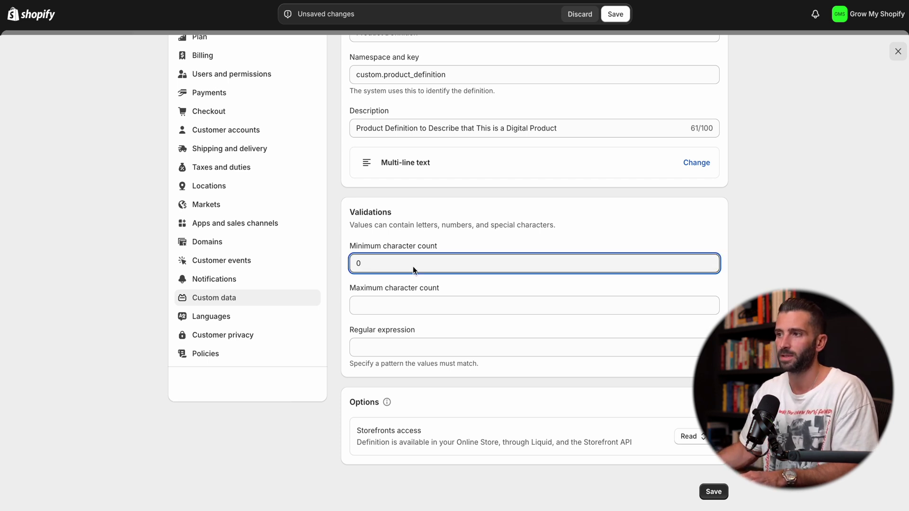
{"action": "left_click", "coordinate": [427, 313]}
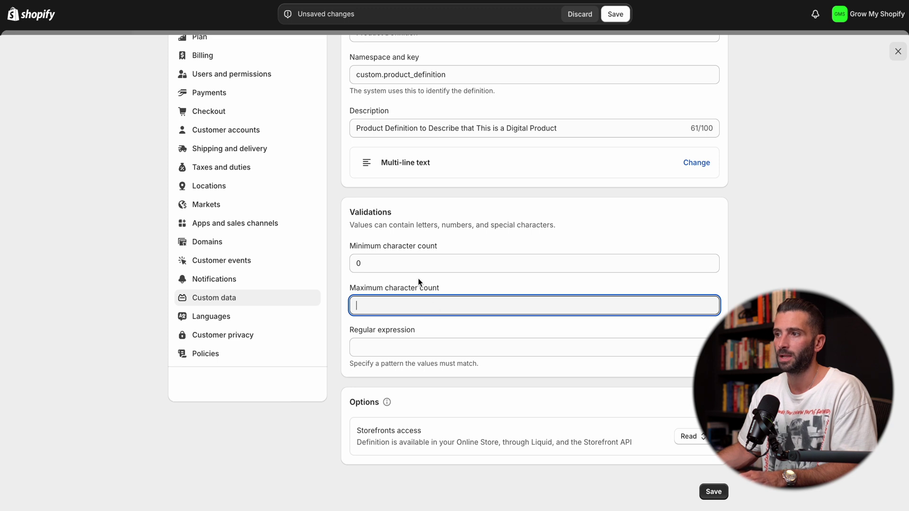
{"action": "double_click", "coordinate": [412, 264]}
{"action": "type", "text": "100"}
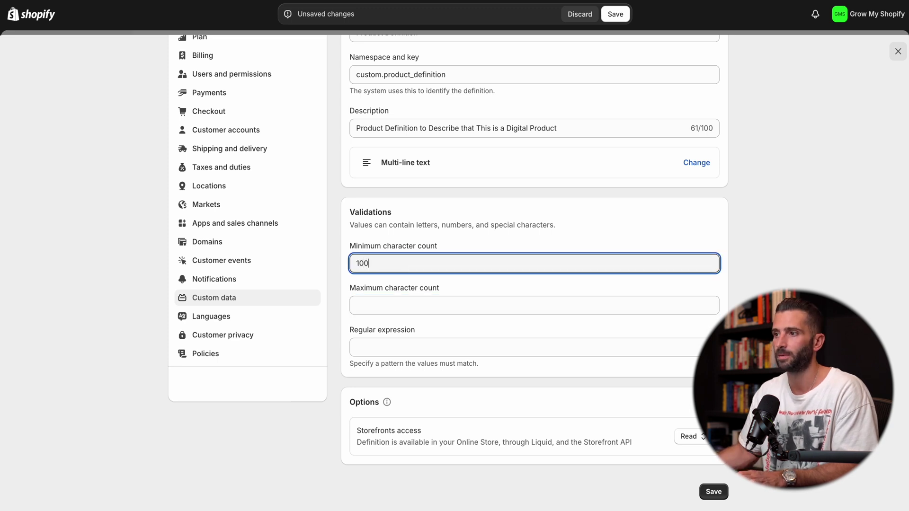
{"action": "key", "text": "BackSpace"}
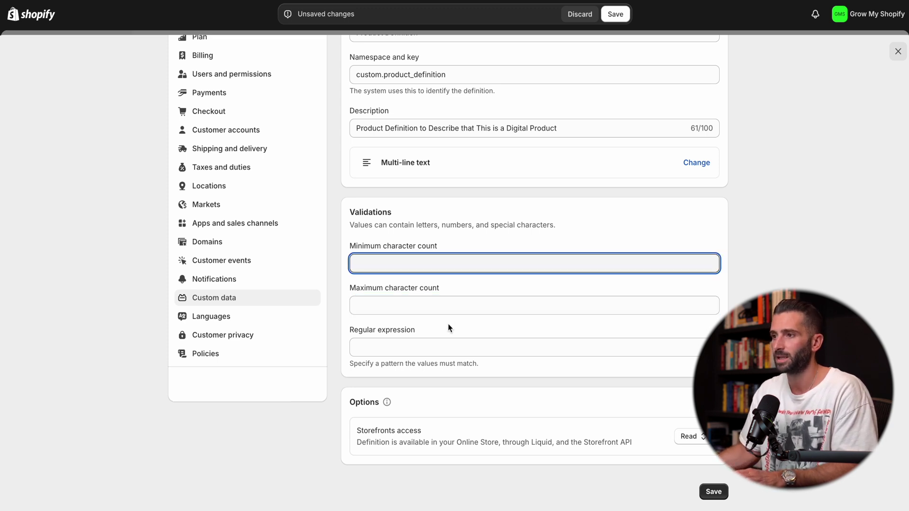
Step: View the common patterns offered for the regular expression validation without choosing one
{"action": "left_click", "coordinate": [510, 347]}
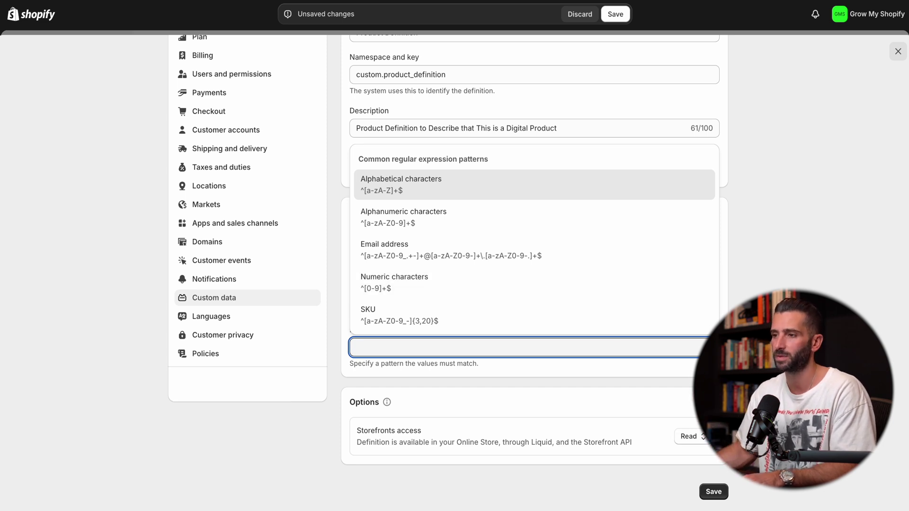
{"action": "left_click", "coordinate": [697, 282]}
{"action": "scroll", "coordinate": [697, 282], "scroll_direction": "down", "scroll_amount": 1}
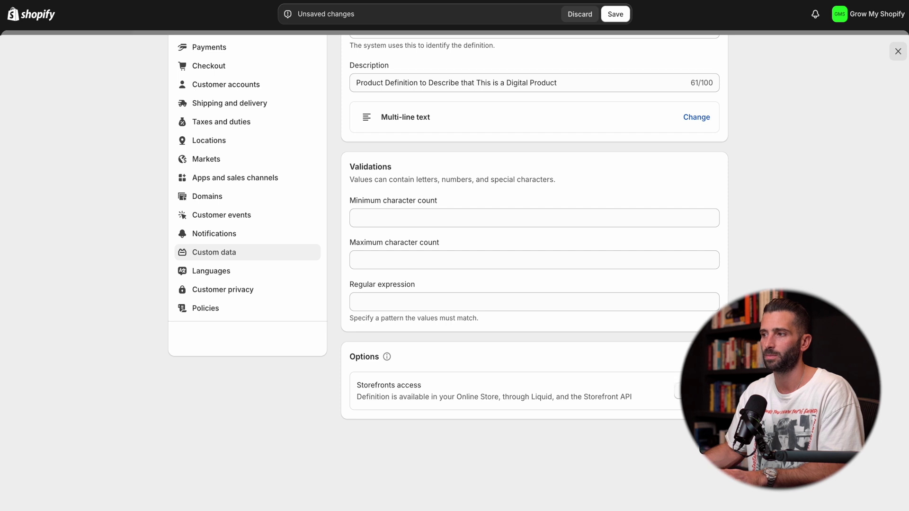
Step: View the storefront access choices without changing them, and review the metafield definition's completed fields and validations
{"action": "left_click", "coordinate": [703, 397]}
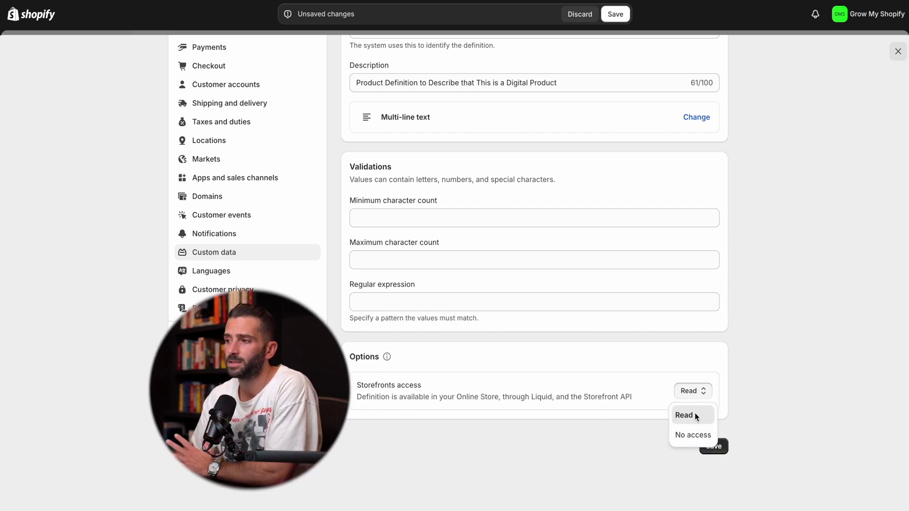
{"action": "left_click", "coordinate": [738, 366]}
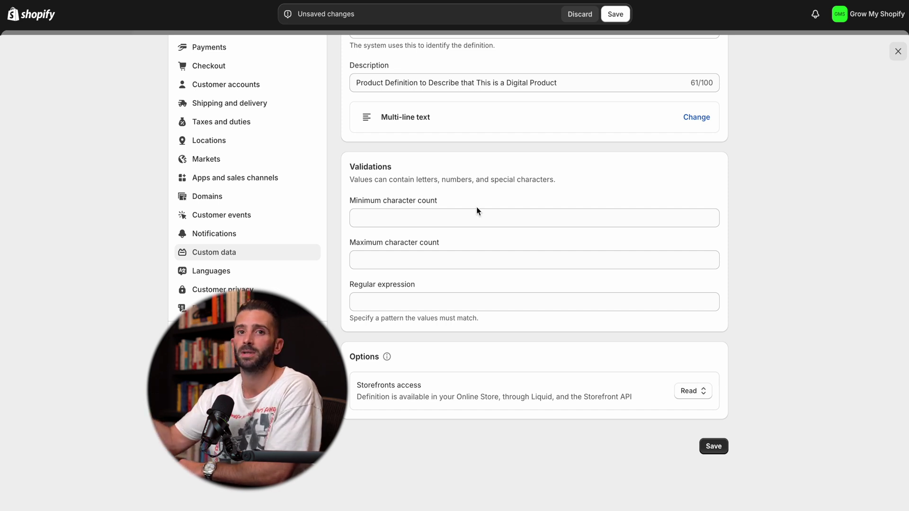
{"action": "scroll", "coordinate": [492, 191], "scroll_direction": "up", "scroll_amount": 2}
{"action": "scroll", "coordinate": [492, 188], "scroll_direction": "up", "scroll_amount": 1}
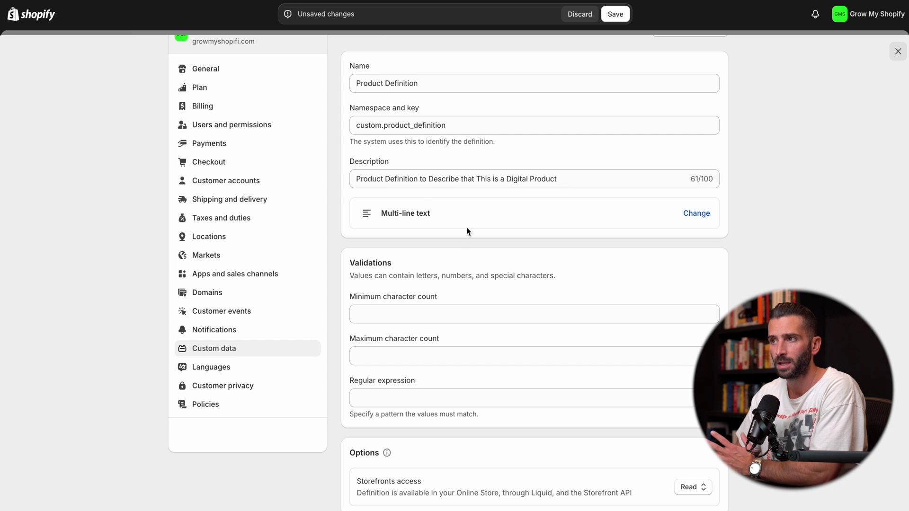
{"action": "scroll", "coordinate": [467, 229], "scroll_direction": "down", "scroll_amount": 2}
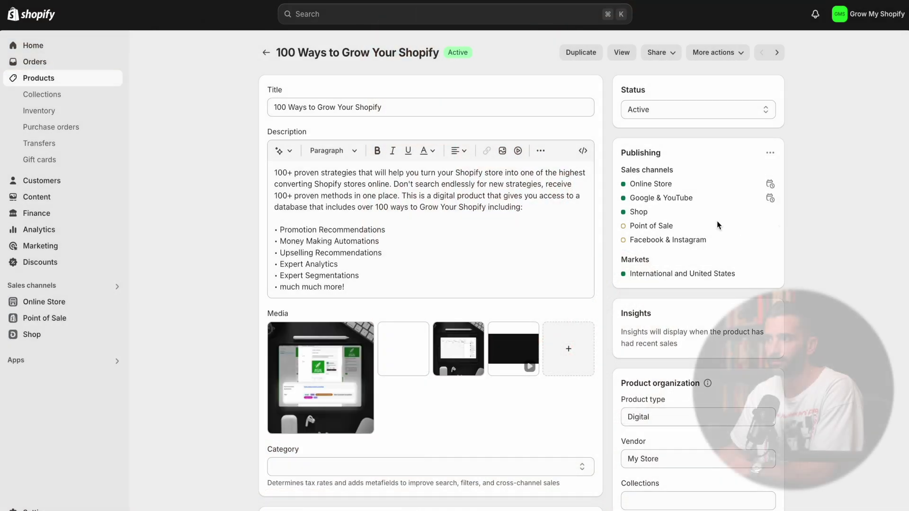
Step: On the "100 Ways to Grow Your Shopify" product, fill the Product Definition metafield with "This is a digital product that you can access once purchased via a download link."
{"action": "scroll", "coordinate": [724, 223], "scroll_direction": "down", "scroll_amount": 7}
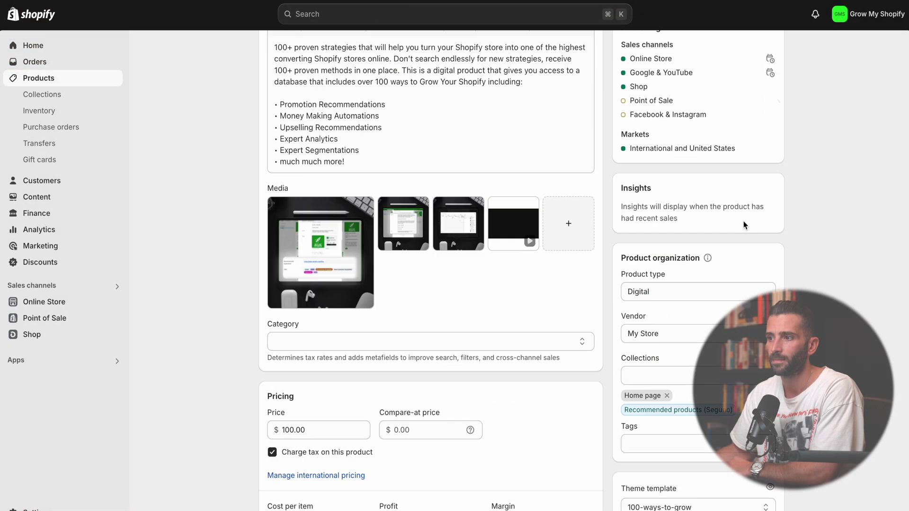
{"action": "scroll", "coordinate": [736, 225], "scroll_direction": "down", "scroll_amount": 9}
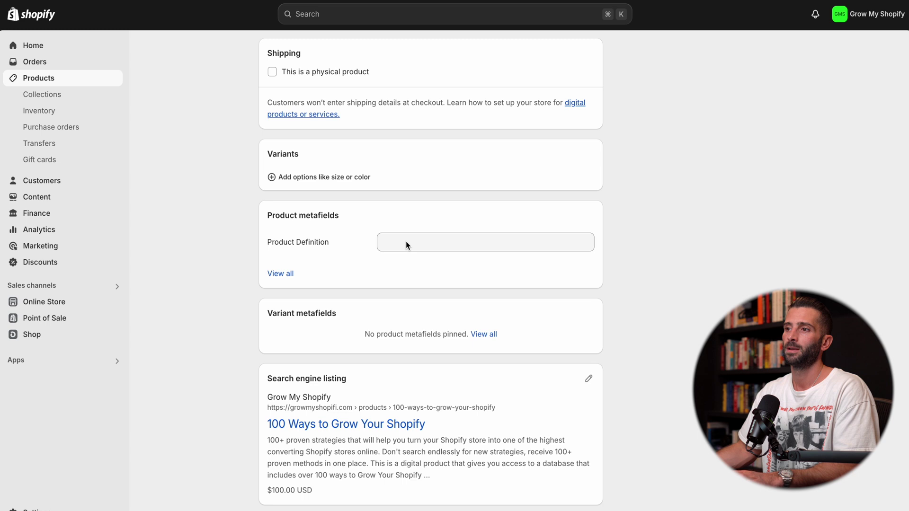
{"action": "left_click", "coordinate": [406, 244]}
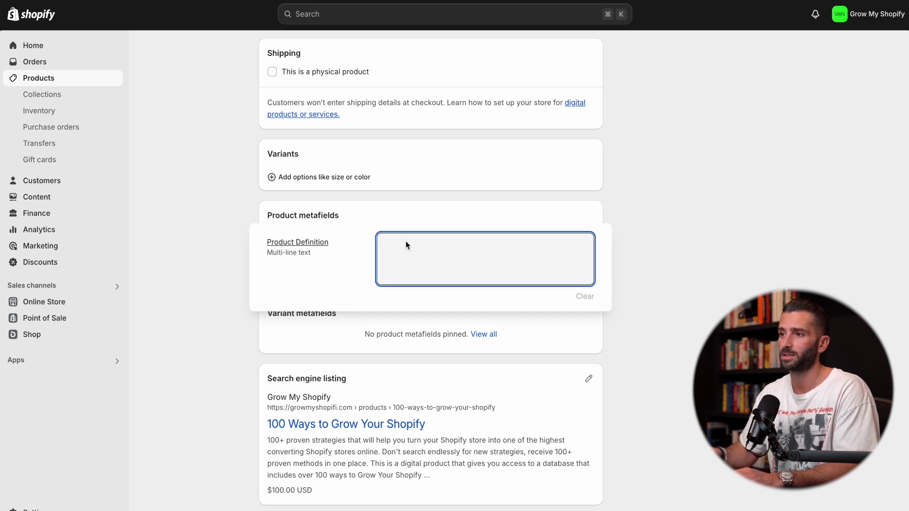
{"action": "type", "text": "This is a digital product that you can access once purchased via a download link."}
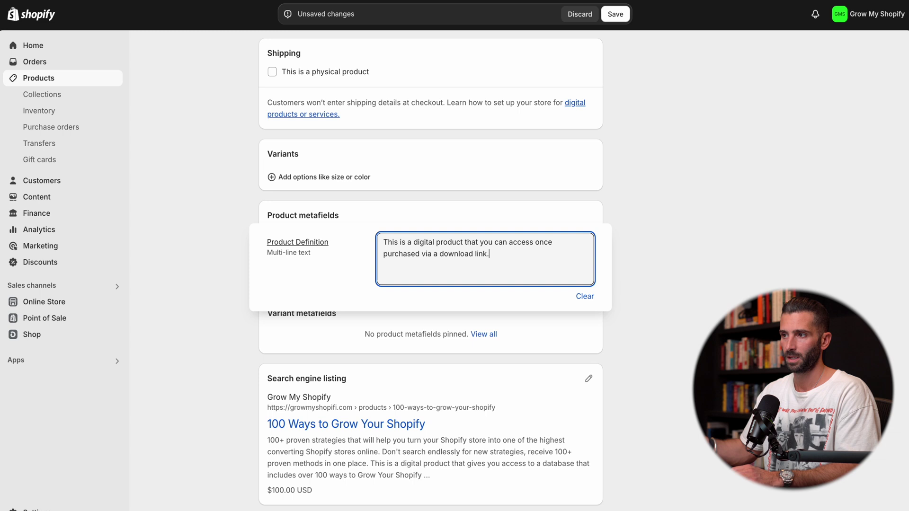
{"action": "left_click", "coordinate": [634, 240]}
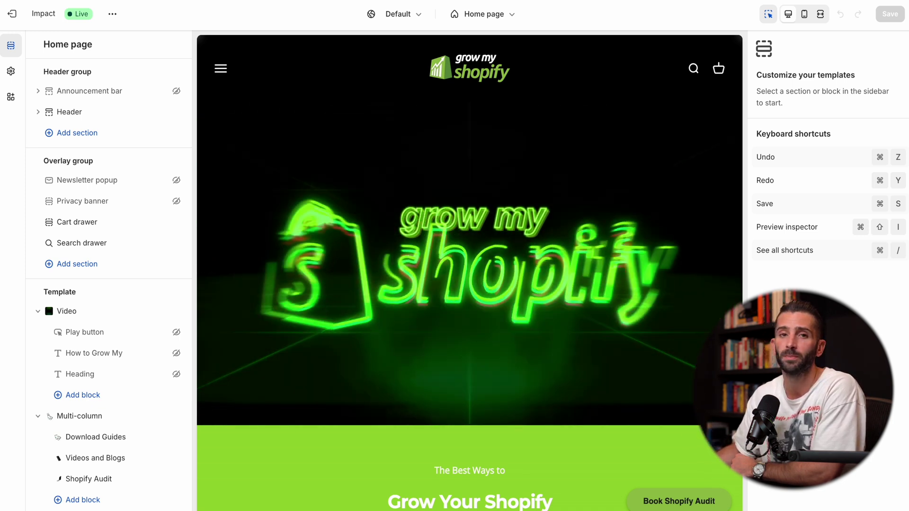
Step: Open the 100-ways-to-grow product template in the theme editor and look through its page preview down to the description
{"action": "left_click", "coordinate": [493, 13]}
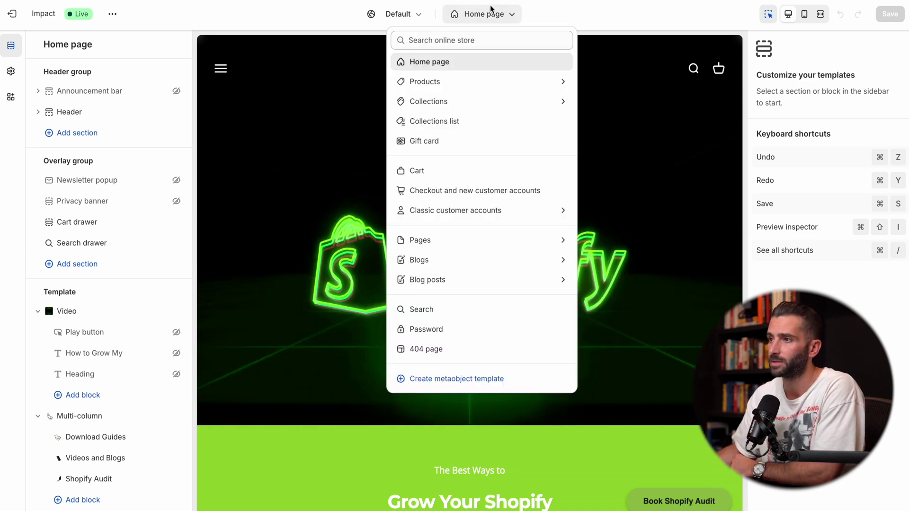
{"action": "left_click", "coordinate": [519, 85]}
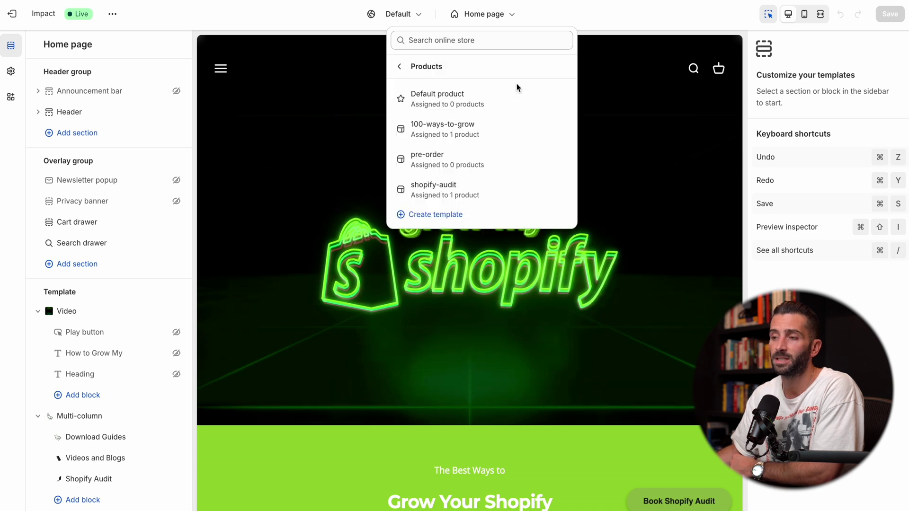
{"action": "left_click", "coordinate": [498, 130]}
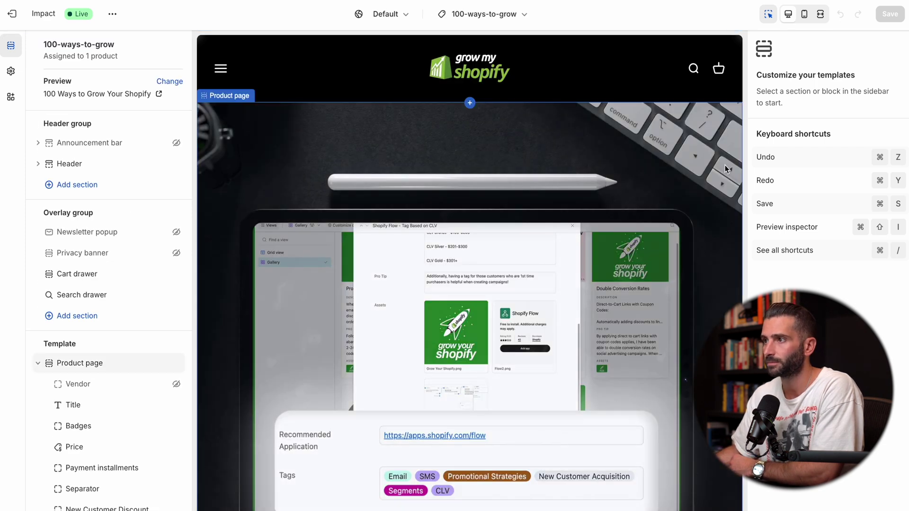
{"action": "scroll", "coordinate": [678, 119], "scroll_direction": "down", "scroll_amount": 4}
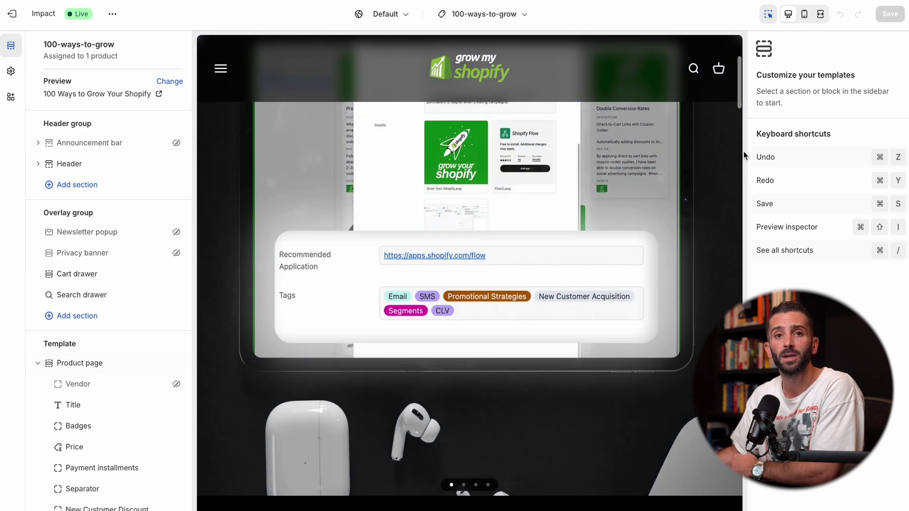
{"action": "scroll", "coordinate": [605, 150], "scroll_direction": "down", "scroll_amount": 3}
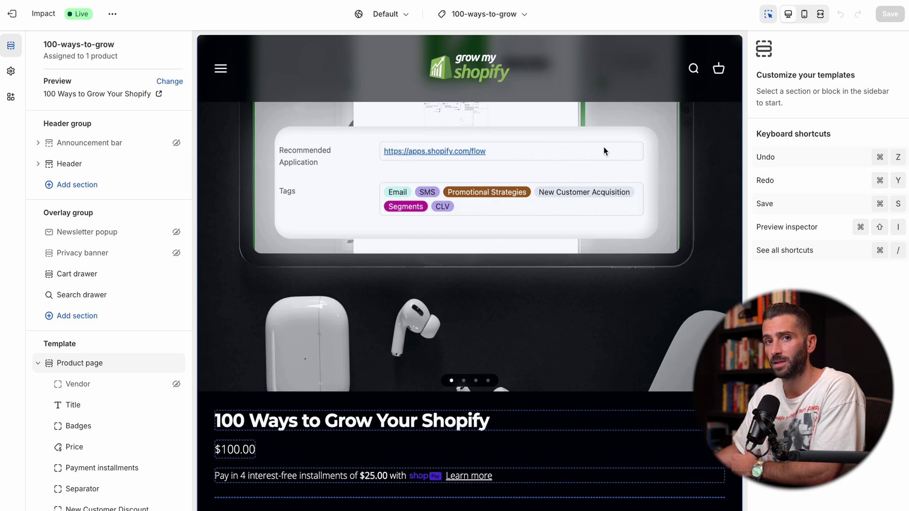
{"action": "scroll", "coordinate": [601, 154], "scroll_direction": "down", "scroll_amount": 10}
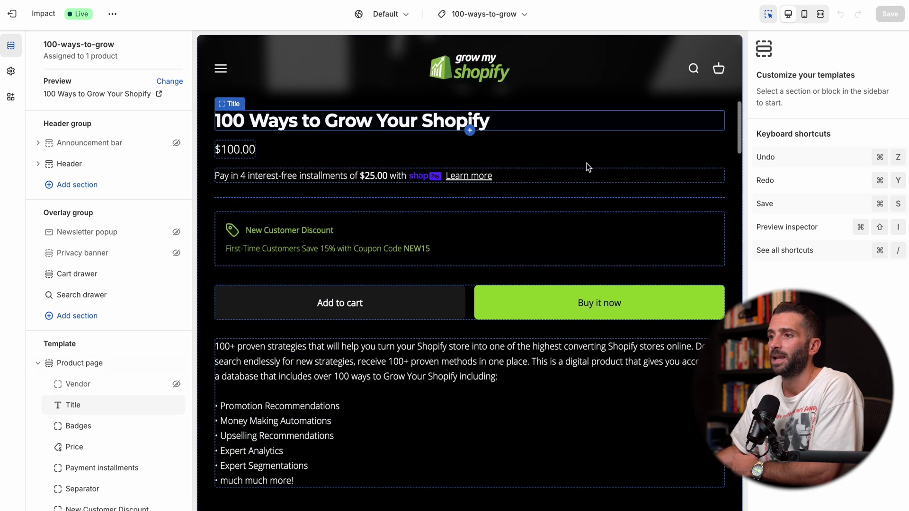
{"action": "scroll", "coordinate": [620, 229], "scroll_direction": "down", "scroll_amount": 2}
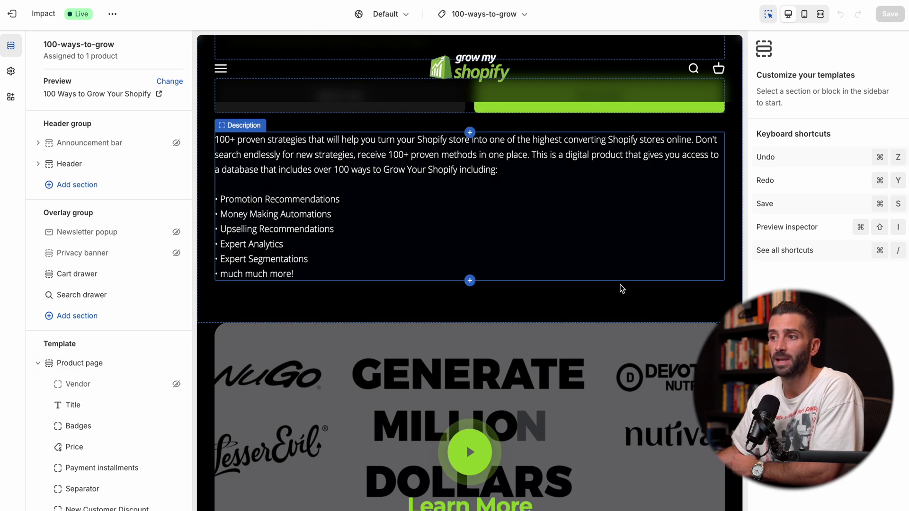
Step: Retitle the template's Product Information collapsible text block "Product Definitioin" and check its place in the preview
{"action": "scroll", "coordinate": [113, 295], "scroll_direction": "down", "scroll_amount": 7}
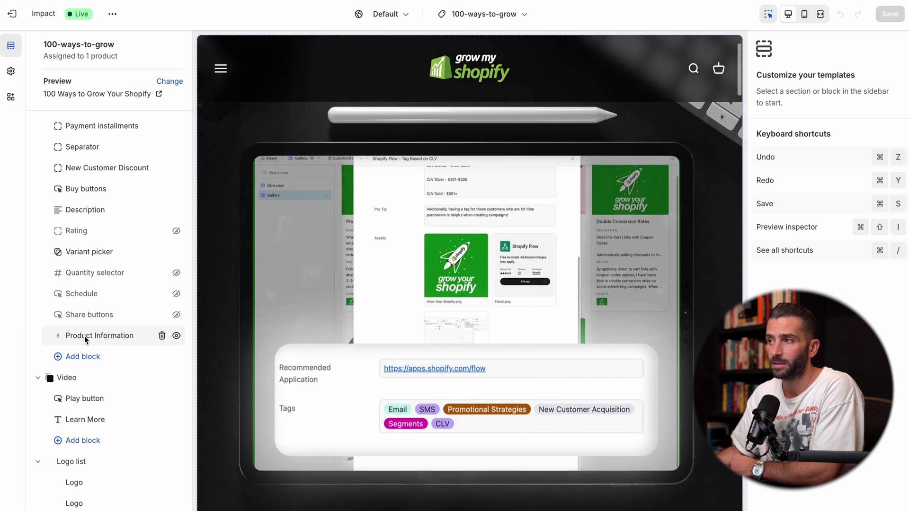
{"action": "left_click", "coordinate": [84, 336]}
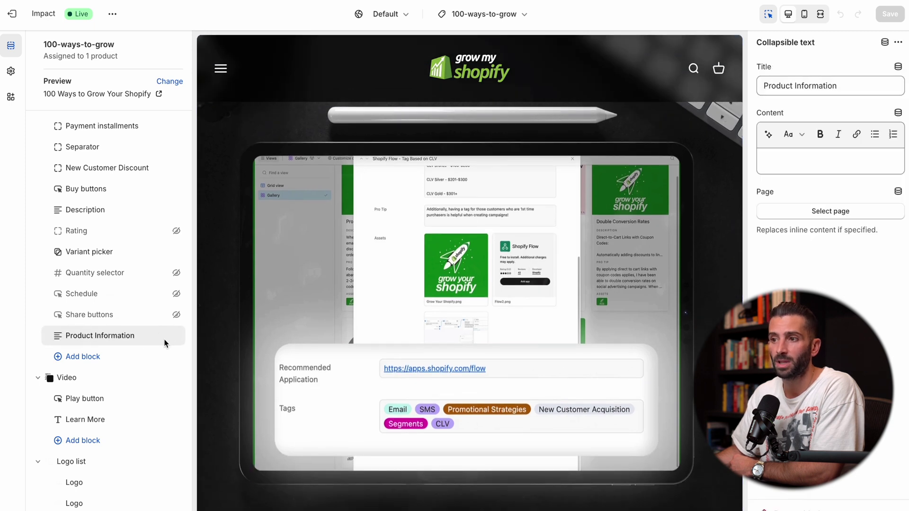
{"action": "scroll", "coordinate": [283, 326], "scroll_direction": "down", "scroll_amount": 10}
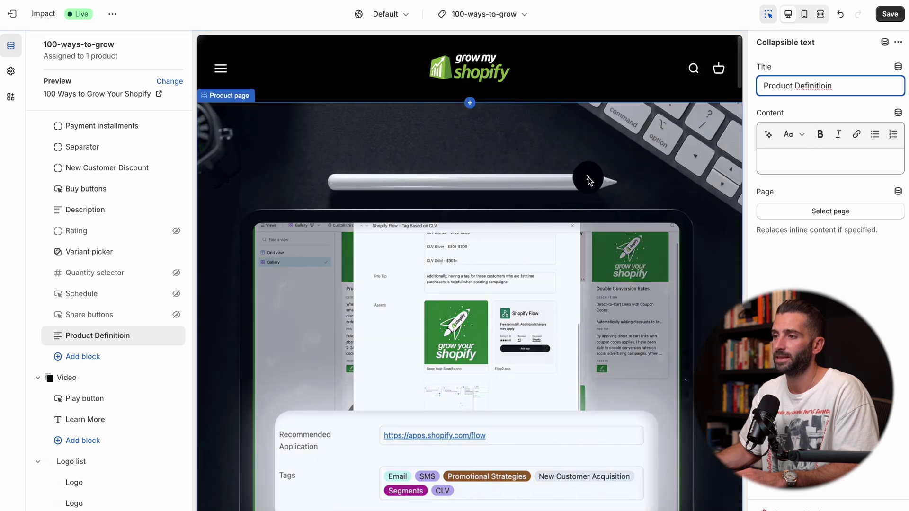
{"action": "scroll", "coordinate": [587, 183], "scroll_direction": "down", "scroll_amount": 10}
{"action": "scroll", "coordinate": [573, 188], "scroll_direction": "down", "scroll_amount": 1}
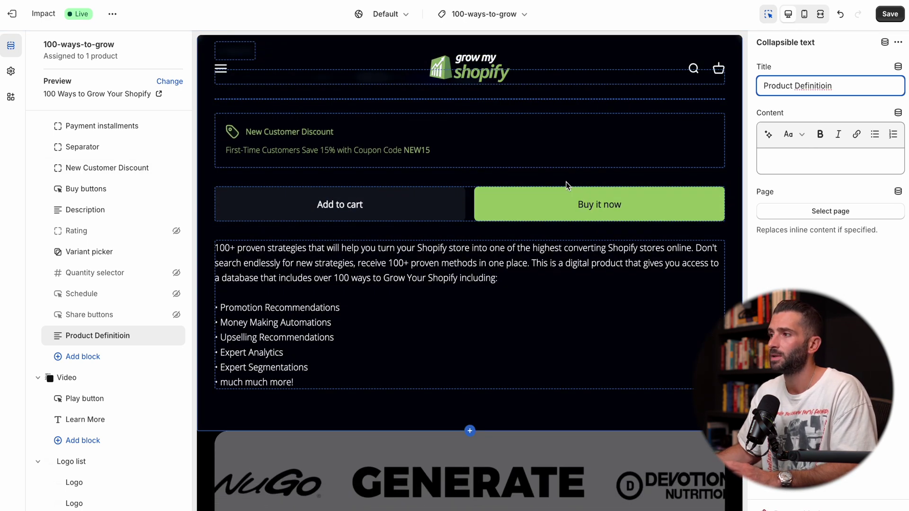
Step: Connect the collapsible text block's content to the product's Product Definition metafield as its dynamic source
{"action": "left_click", "coordinate": [840, 164]}
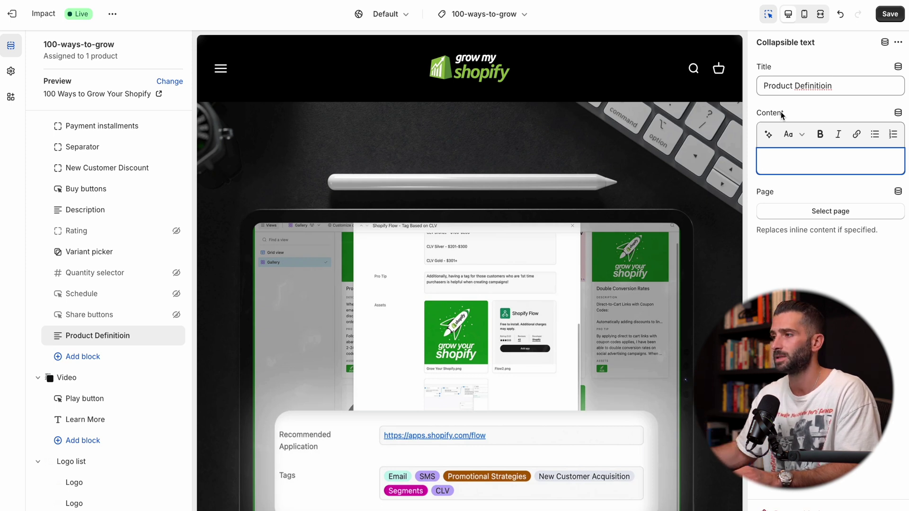
{"action": "left_click", "coordinate": [898, 113]}
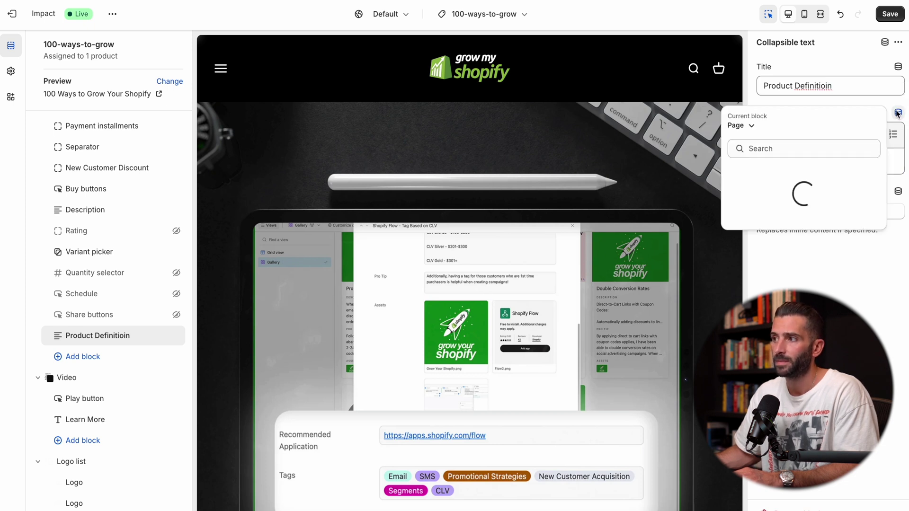
{"action": "left_click", "coordinate": [743, 127]}
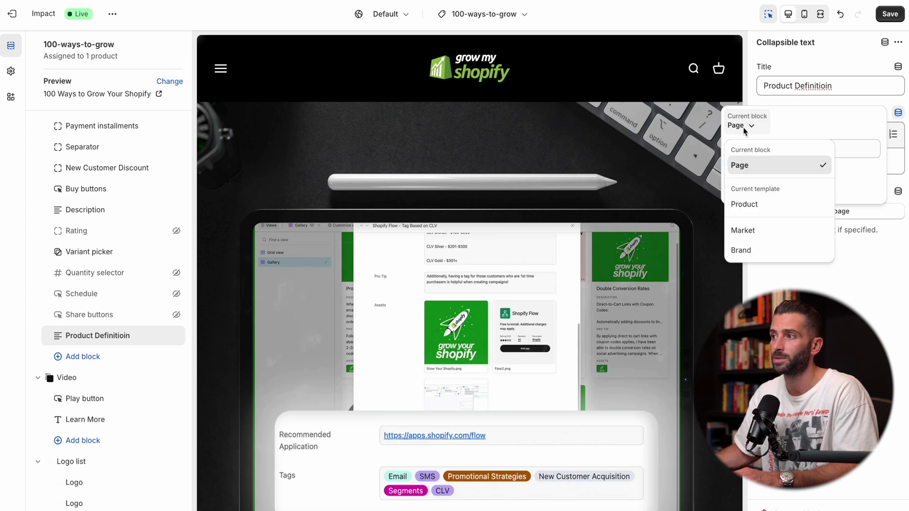
{"action": "left_click", "coordinate": [759, 209]}
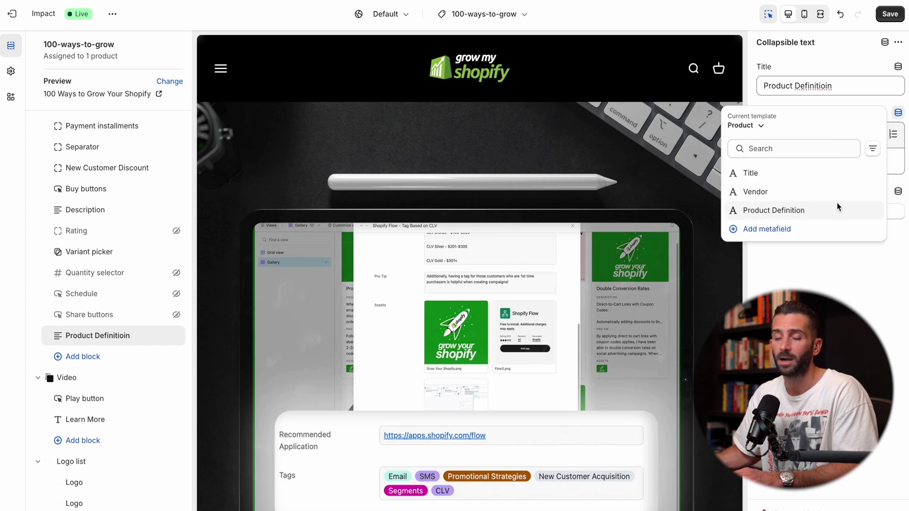
{"action": "left_click", "coordinate": [792, 210]}
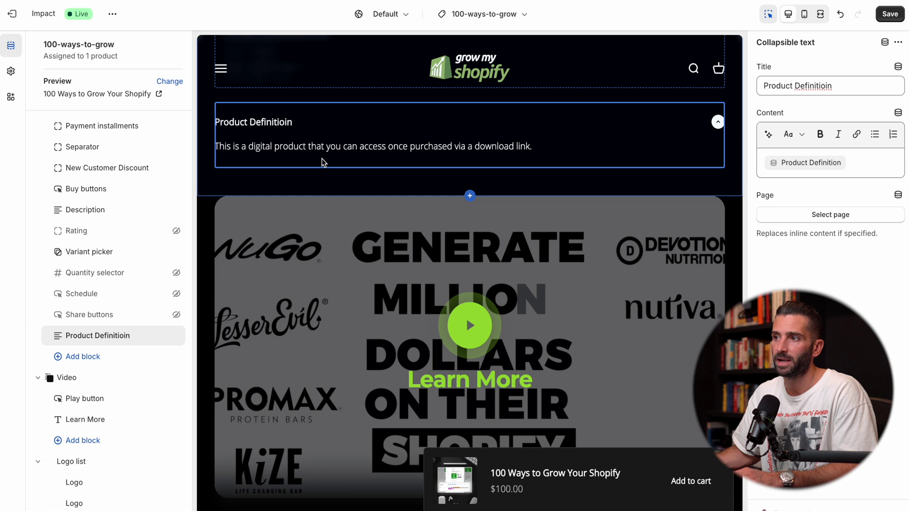
Step: Check the metafield text below the product description in the preview and save the template
{"action": "left_click_drag", "start_coordinate": [562, 148], "coordinate": [213, 150]}
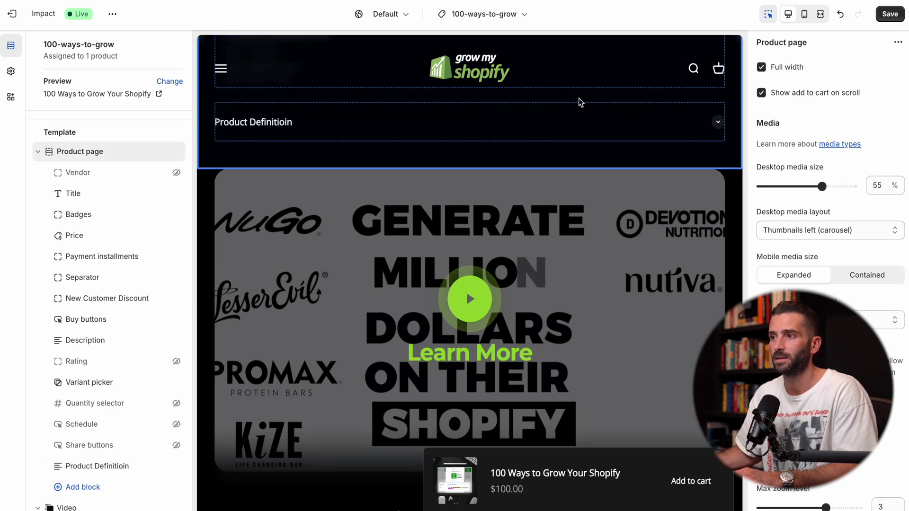
{"action": "left_click", "coordinate": [580, 103]}
{"action": "scroll", "coordinate": [536, 254], "scroll_direction": "up", "scroll_amount": 8}
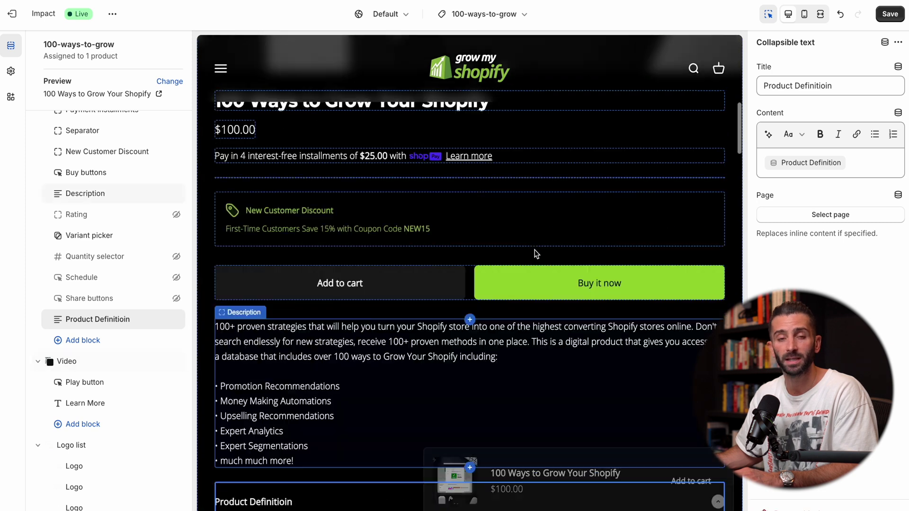
{"action": "scroll", "coordinate": [536, 254], "scroll_direction": "up", "scroll_amount": 6}
{"action": "scroll", "coordinate": [526, 242], "scroll_direction": "down", "scroll_amount": 10}
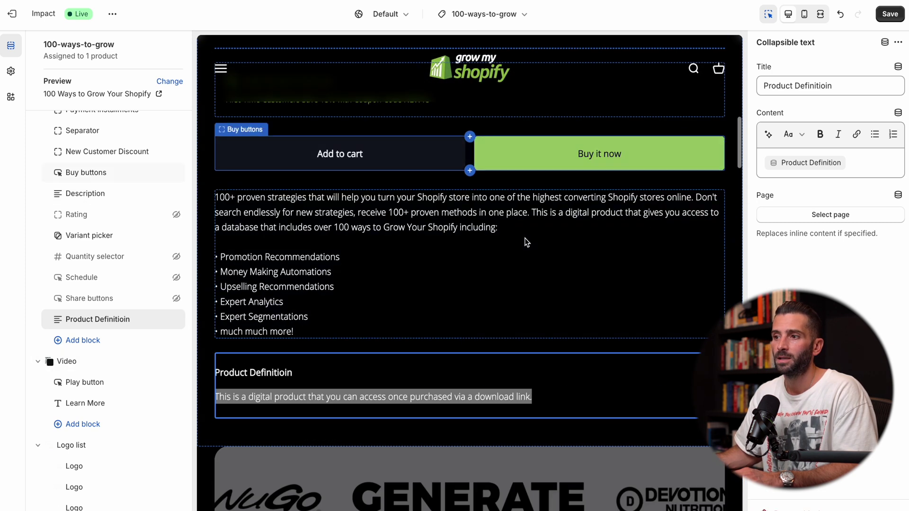
{"action": "left_click", "coordinate": [268, 403]}
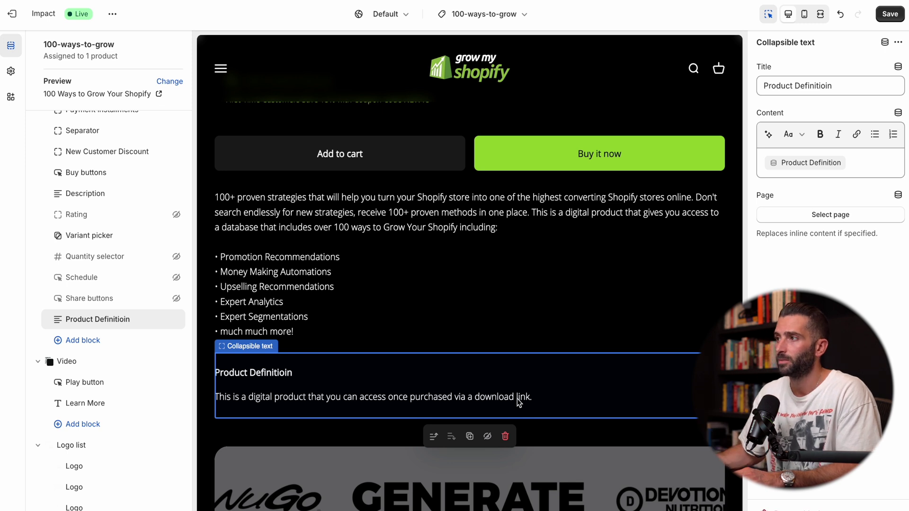
{"action": "left_click", "coordinate": [887, 16]}
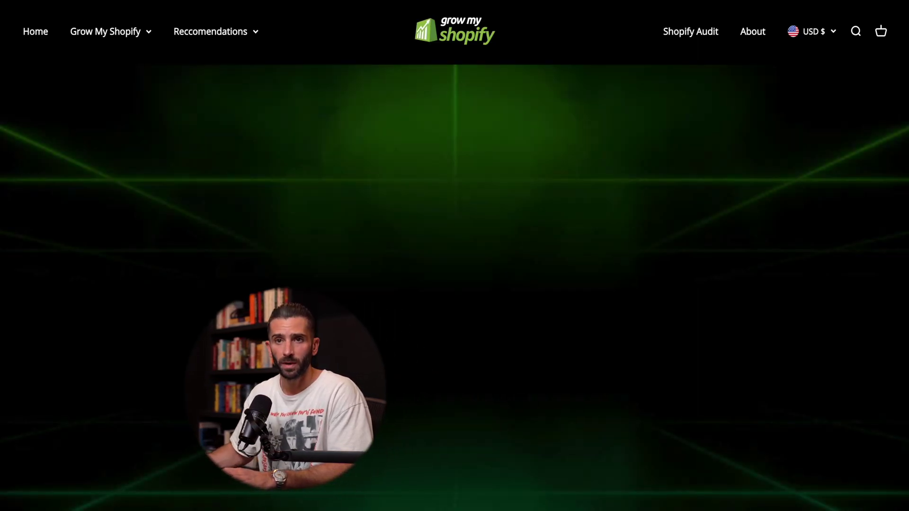
Step: Switch to the live storefront, open the Downloads product page, and expand the "Product Definitioin" section to read its text
{"action": "mouse_move", "coordinate": [147, 41]}
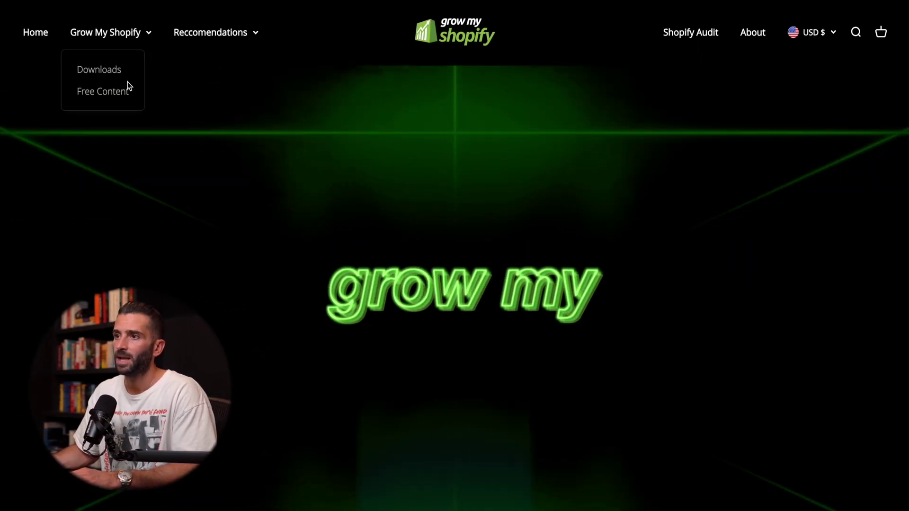
{"action": "left_click", "coordinate": [119, 71]}
{"action": "scroll", "coordinate": [693, 232], "scroll_direction": "down", "scroll_amount": 3}
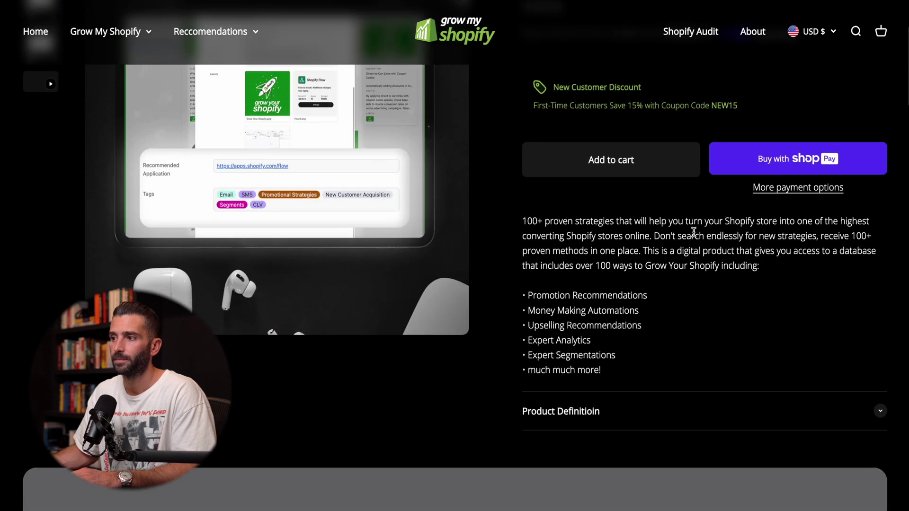
{"action": "scroll", "coordinate": [693, 232], "scroll_direction": "down", "scroll_amount": 2}
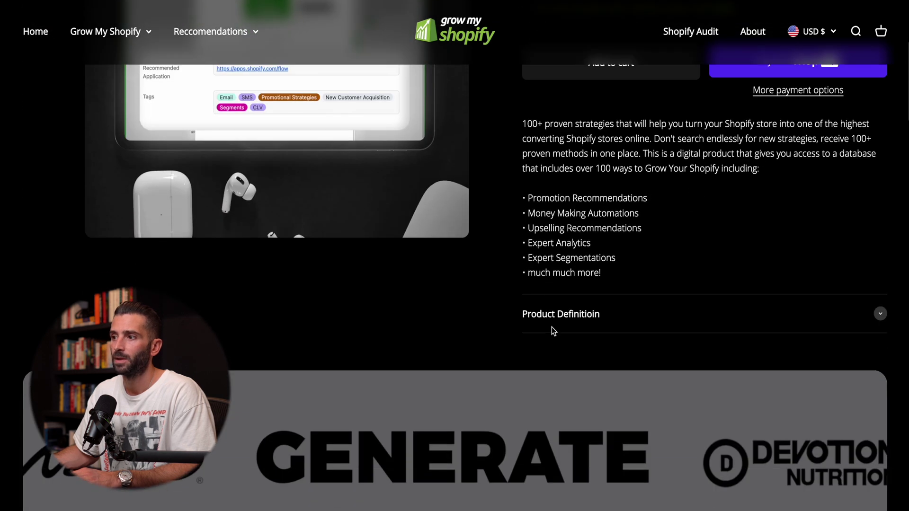
{"action": "left_click", "coordinate": [644, 313]}
{"action": "left_click_drag", "start_coordinate": [532, 340], "coordinate": [843, 340]}
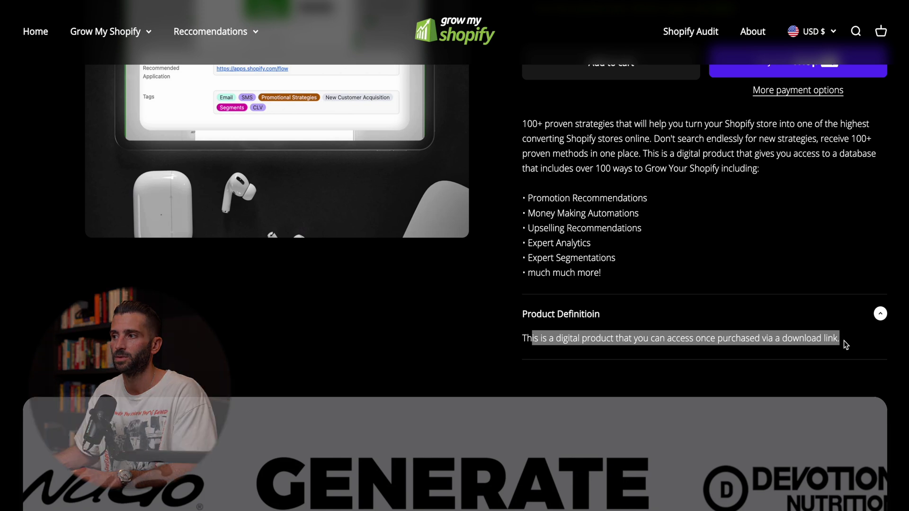